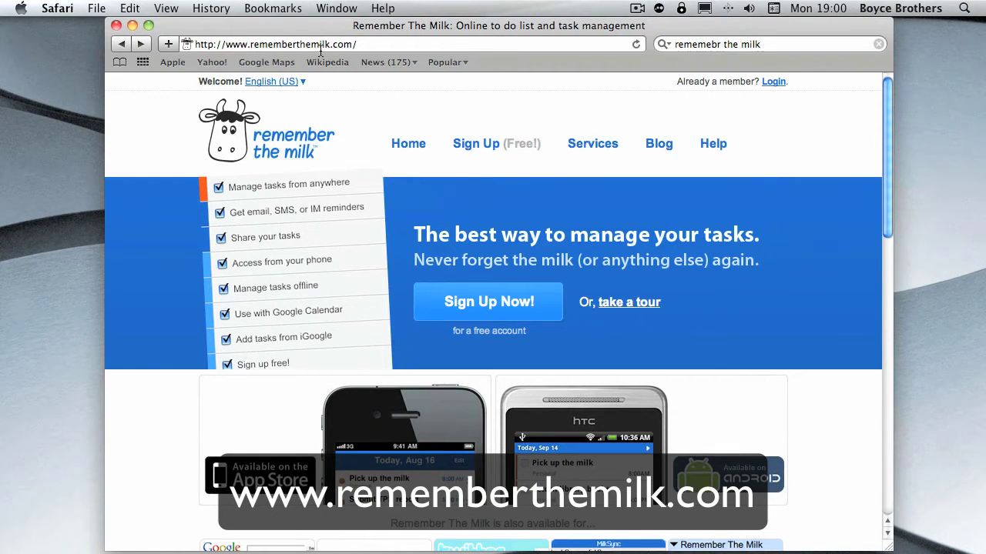
Step: Look over the Remember The Milk home page and open the sign-up for a free account
scroll(607, 485, "down", 5)
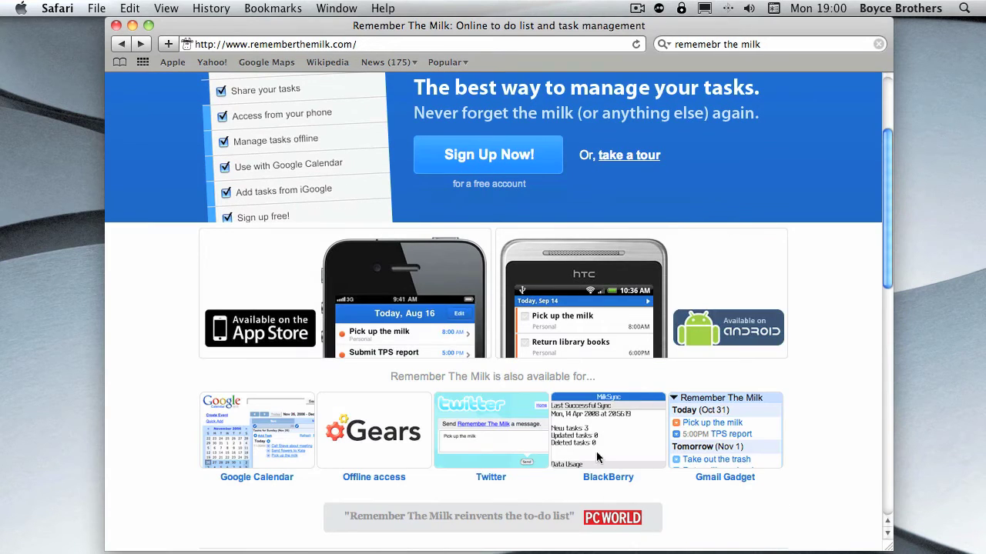
scroll(536, 438, "up", 5)
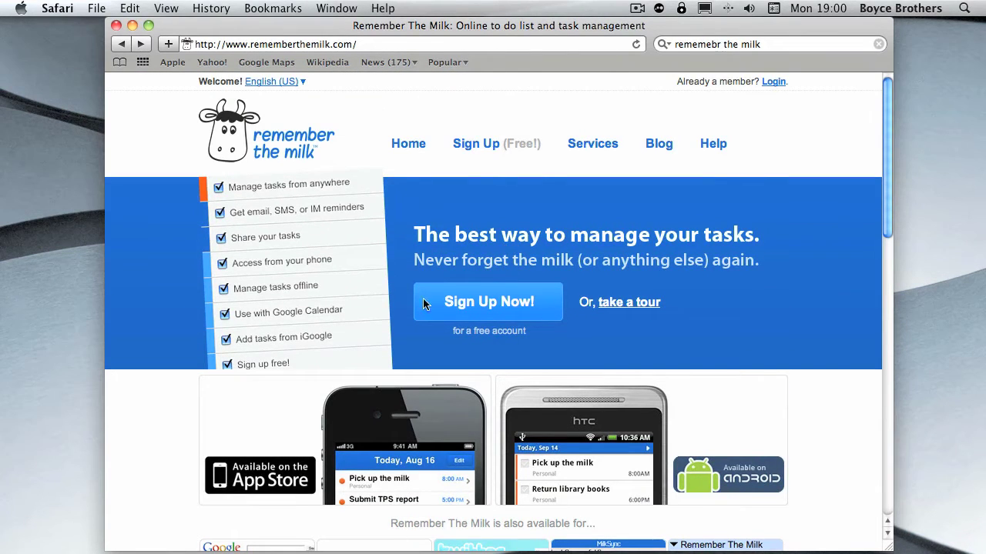
left_click(502, 307)
scroll(343, 257, "down", 1)
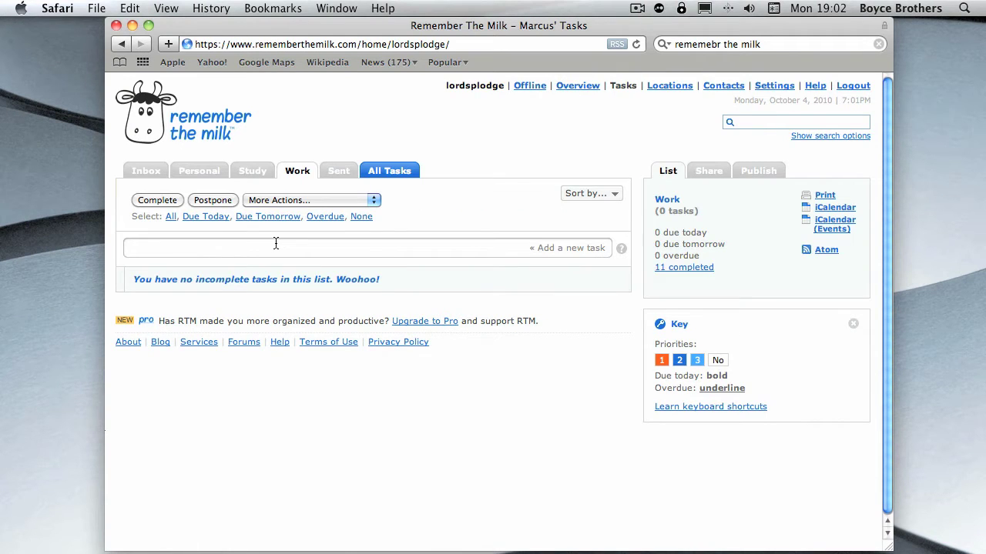
Step: Add the task "Get some nails for the shed" to the Work list
left_click(210, 246)
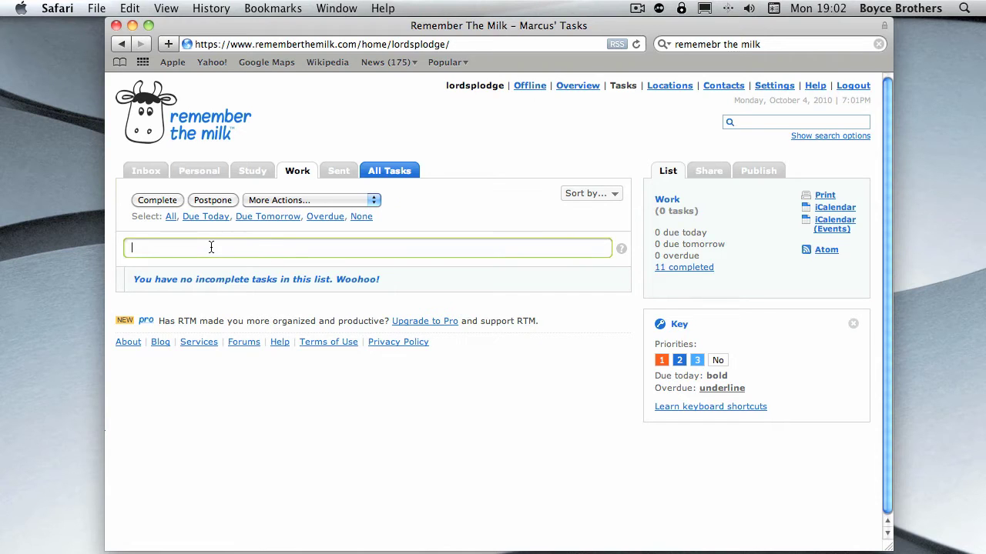
type("Get some nails for the shed")
key("Return")
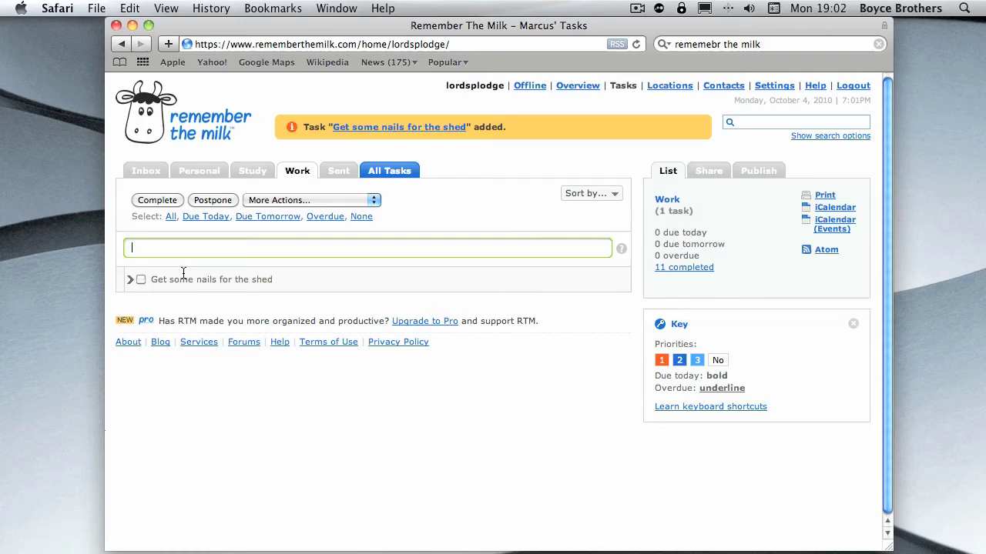
Step: Select the shed nails task and set its due date to tomorrow
left_click(232, 281)
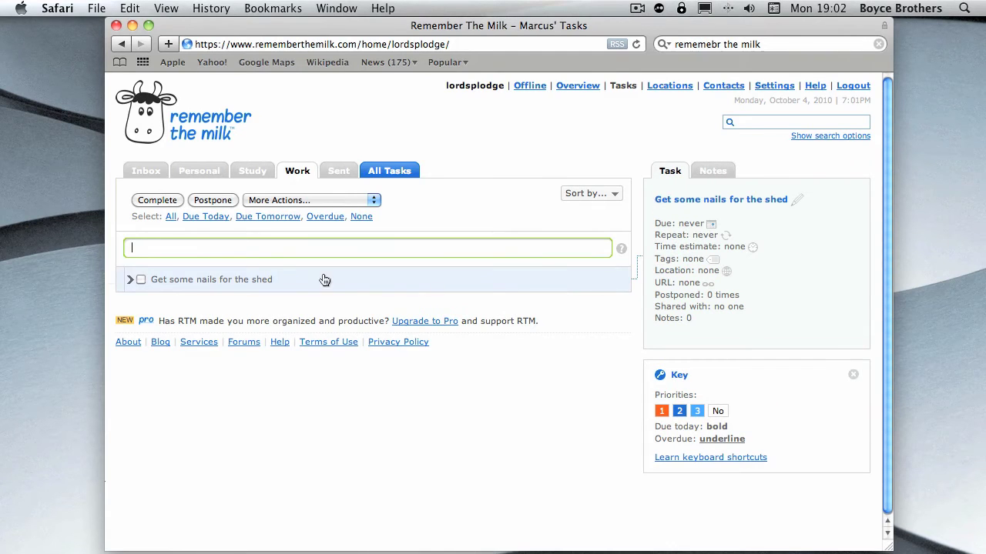
left_click(206, 280)
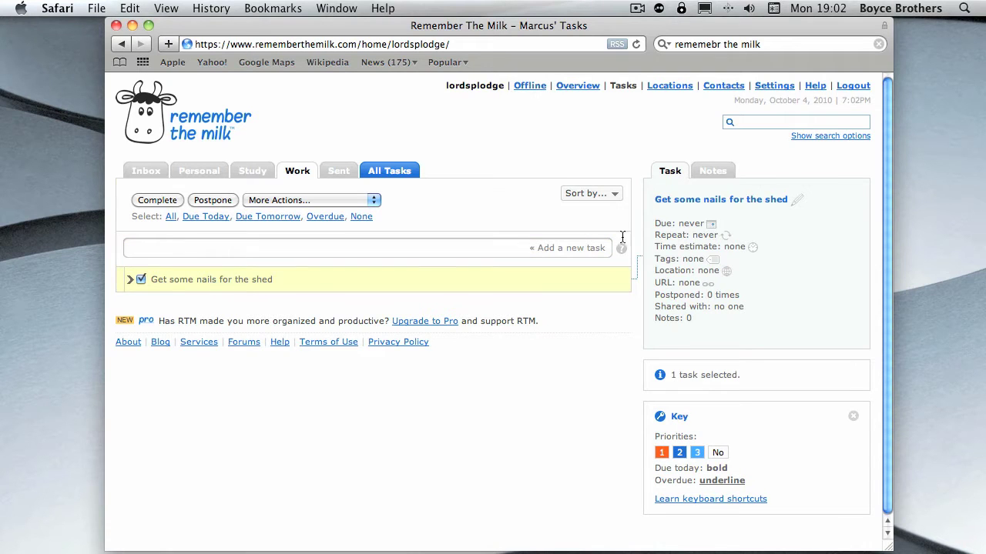
left_click(690, 223)
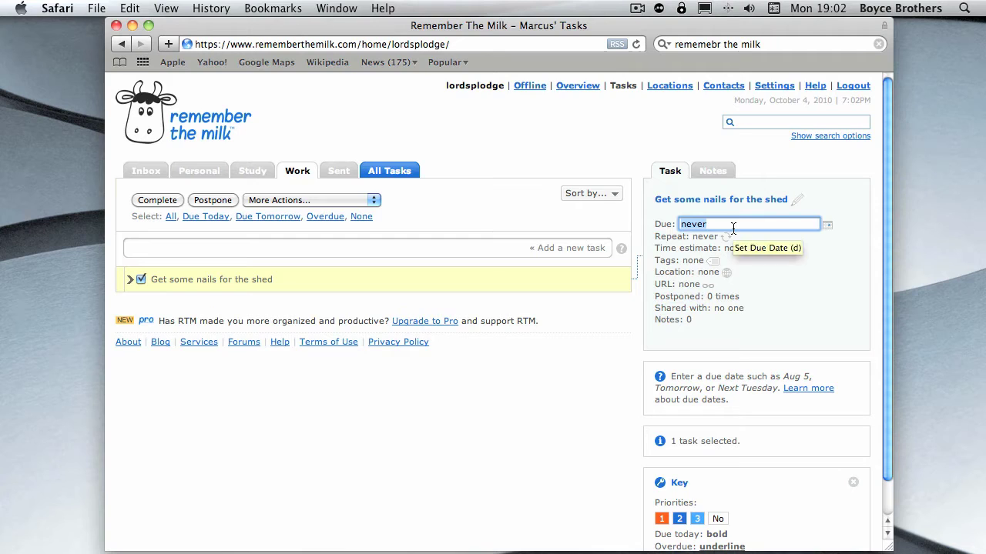
type("tomorrow")
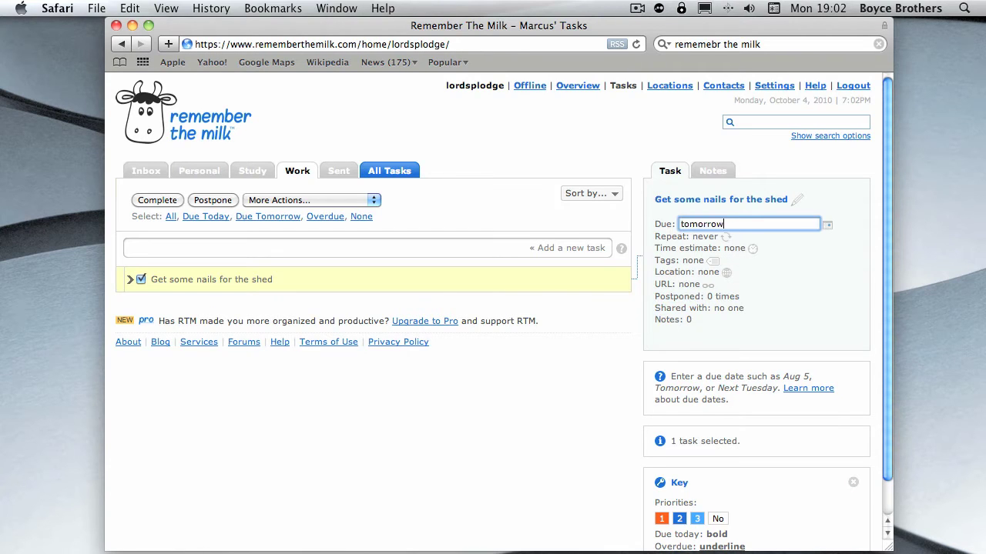
key("Return")
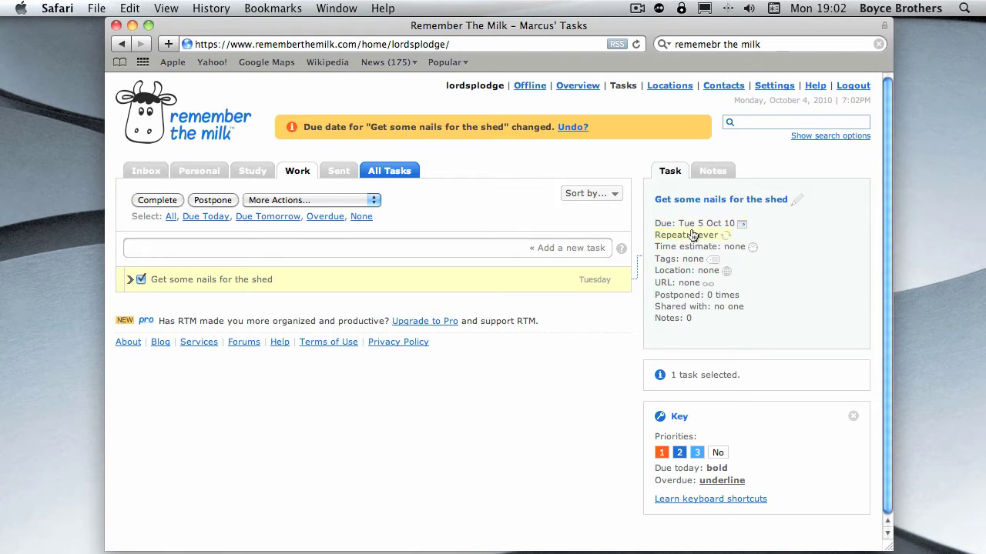
Step: Select the shed nails task in the Work list again and review the additional actions offered for it
key("Delete")
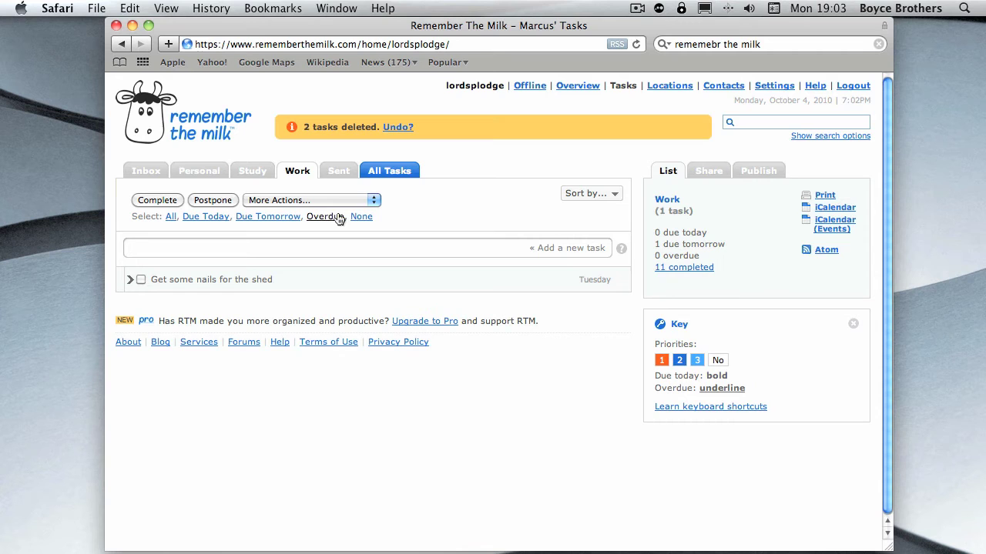
left_click(194, 282)
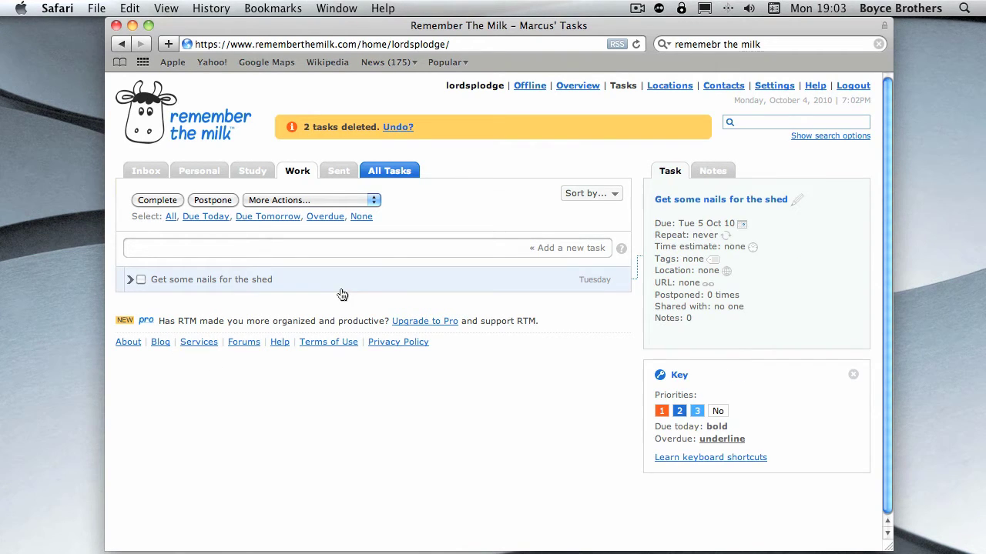
left_click(206, 282)
left_click(231, 282)
left_click(294, 286)
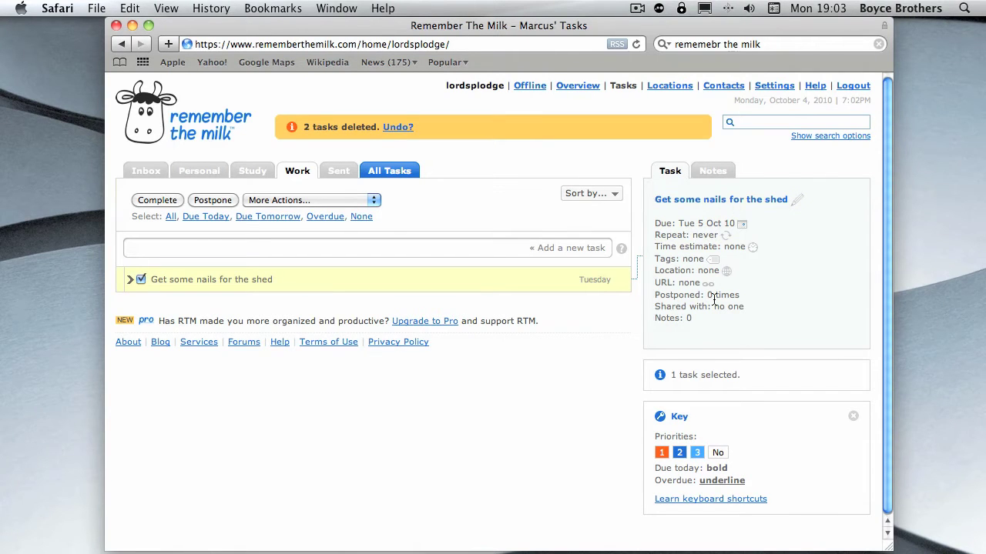
left_click(330, 202)
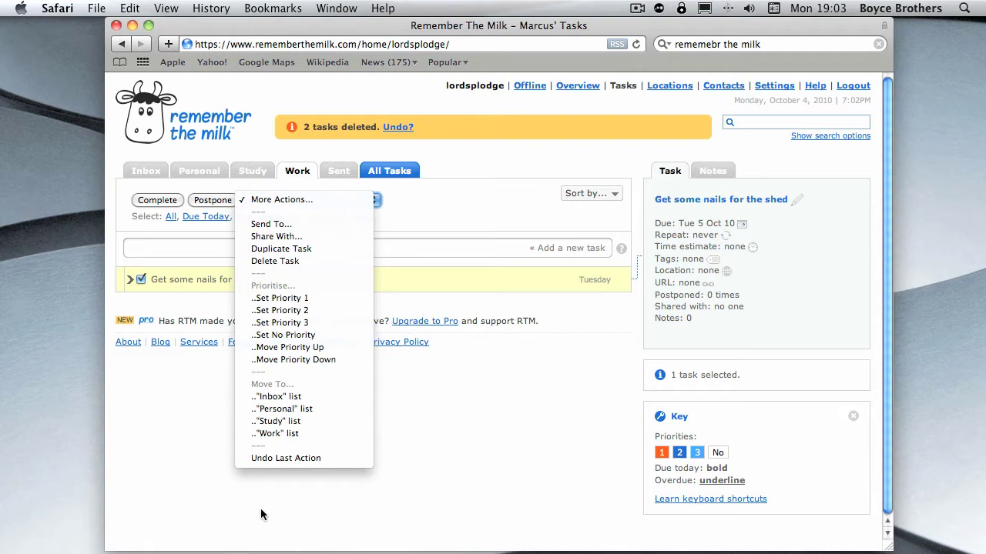
left_click(457, 458)
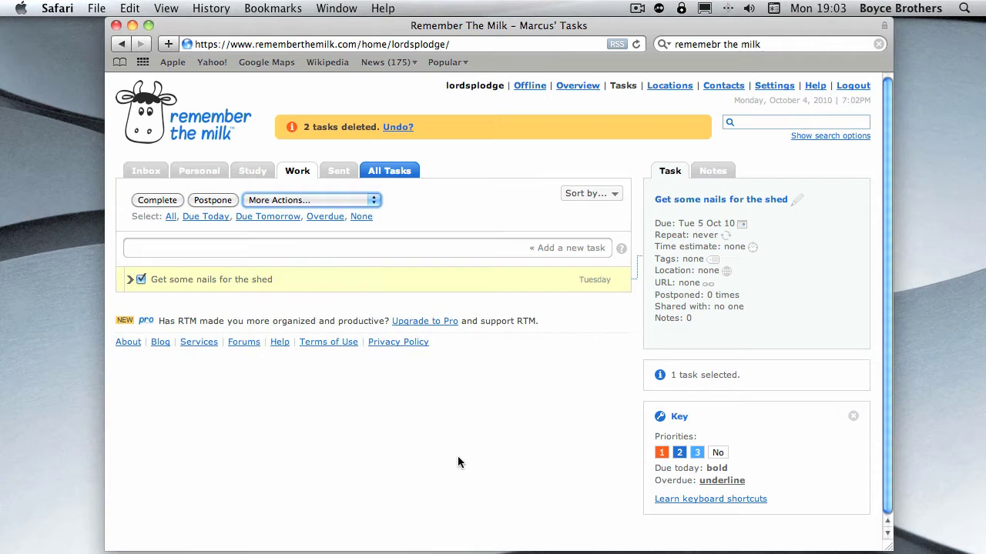
Step: Move the shed nails task to the Personal list, check it there, undo the move and return to the Work list
left_click(310, 200)
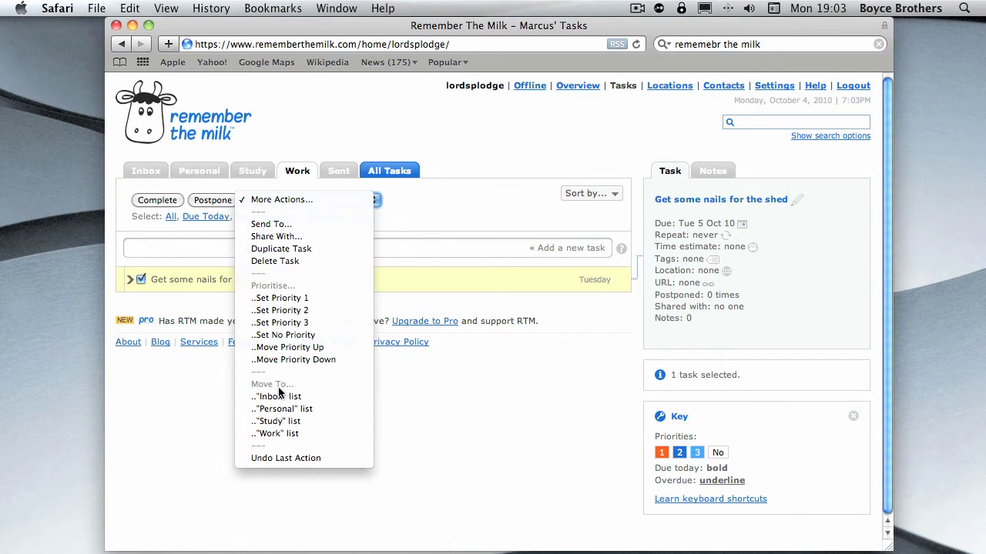
left_click(285, 411)
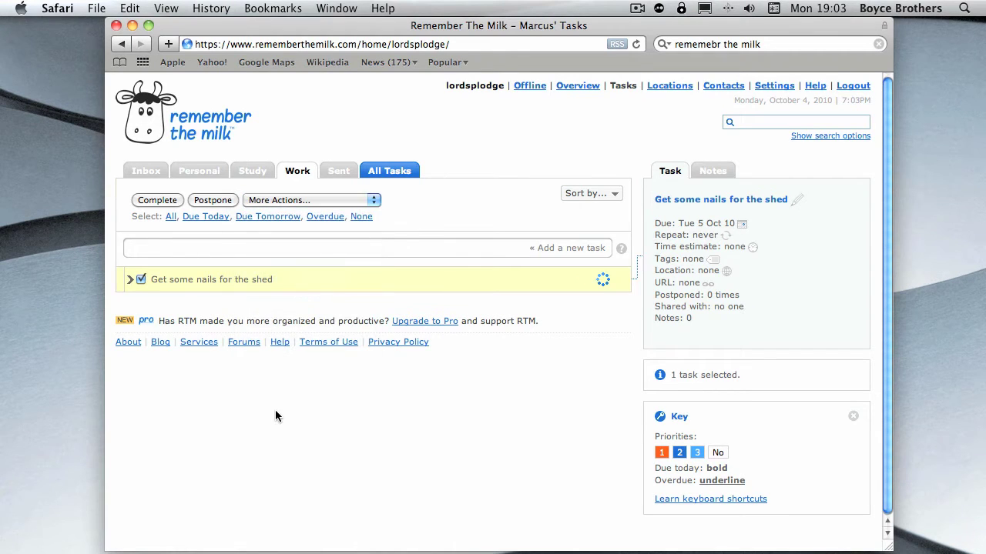
left_click(194, 172)
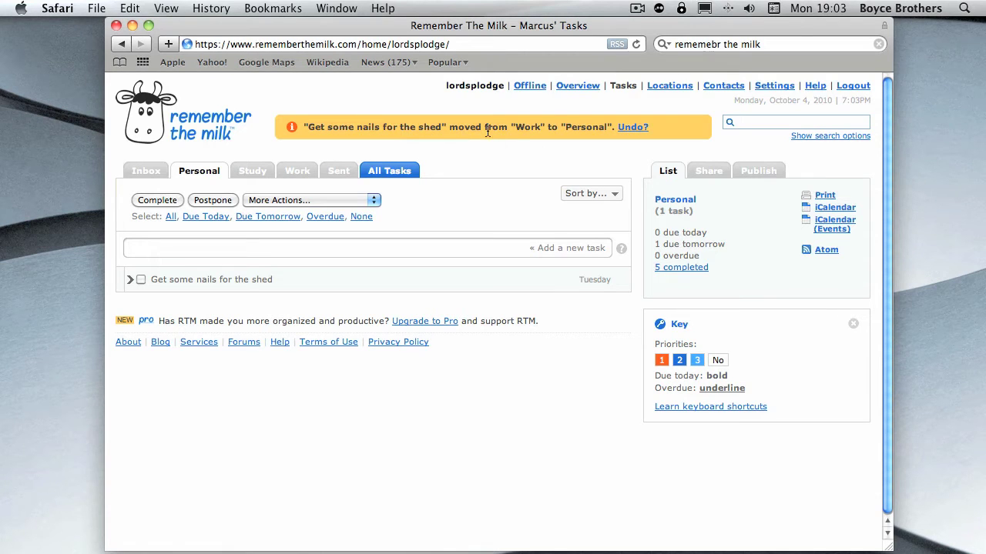
left_click(627, 128)
left_click(298, 171)
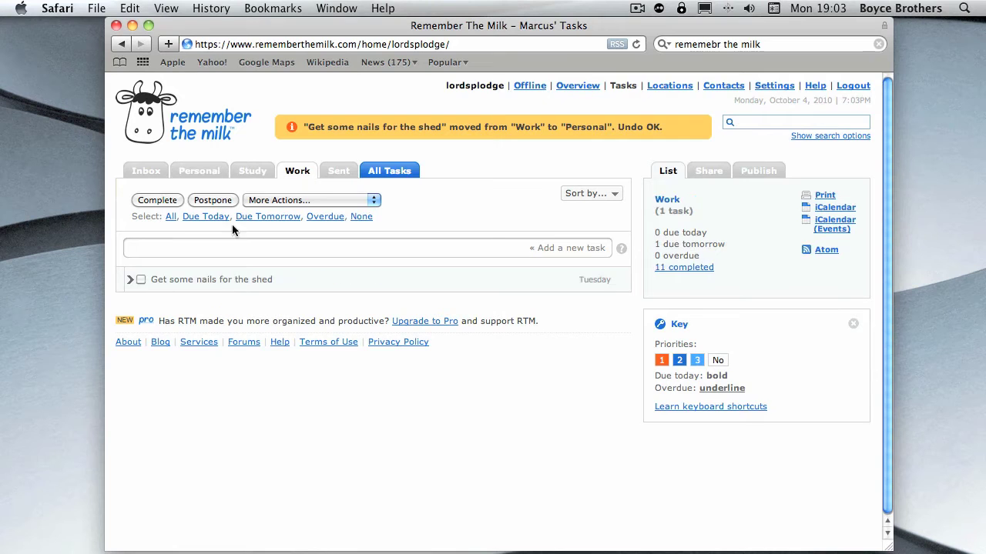
Step: Move the task "Get some nails for the shed" from the Work list to the Personal list
mouse_move(428, 281)
left_click(141, 280)
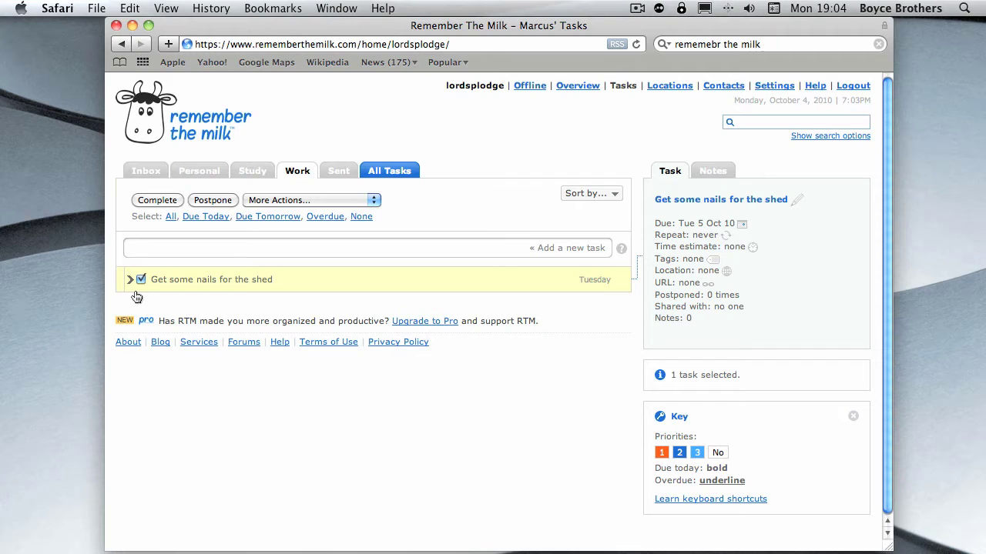
left_click(331, 201)
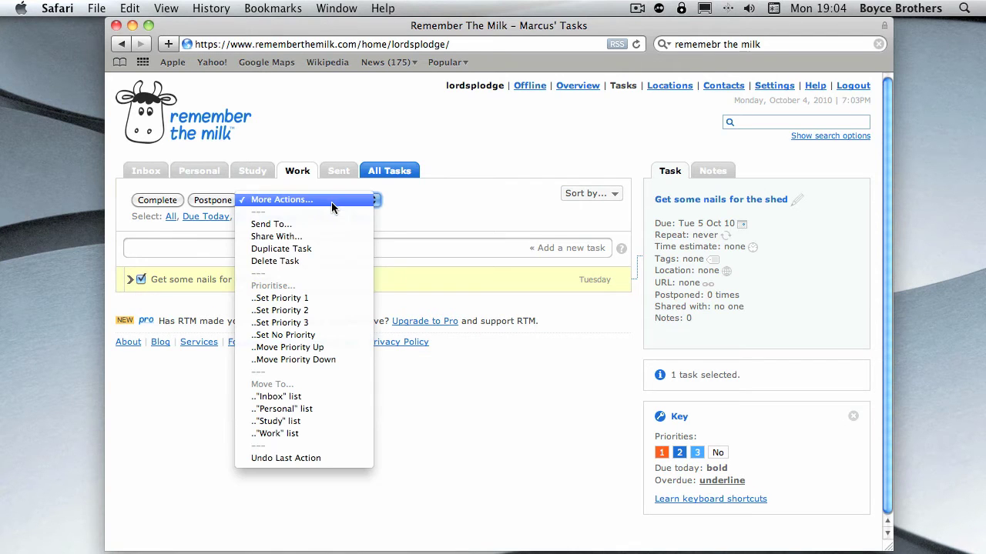
left_click(290, 413)
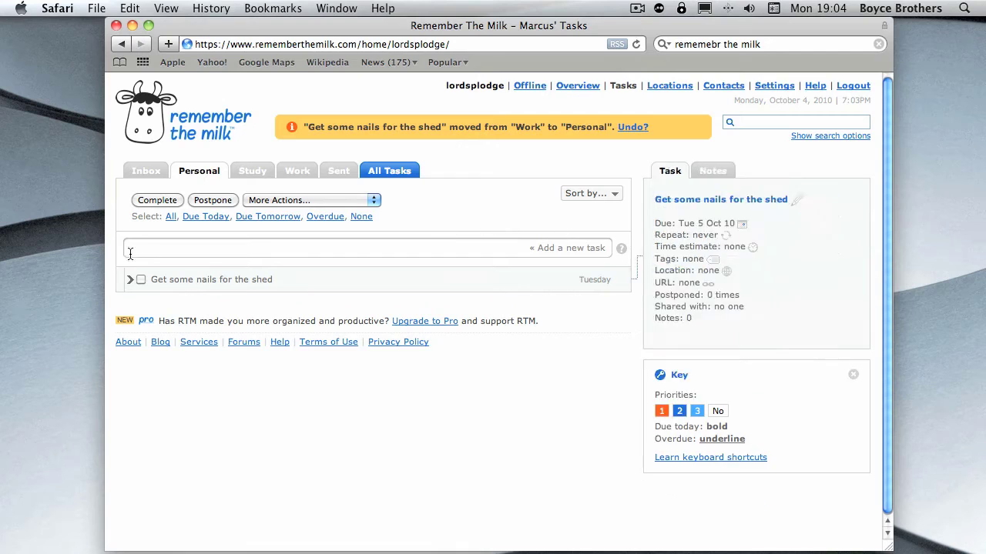
Step: Add the task "Read chapter 12 of book for degree course" to the Study list and set its due date to today
left_click(253, 171)
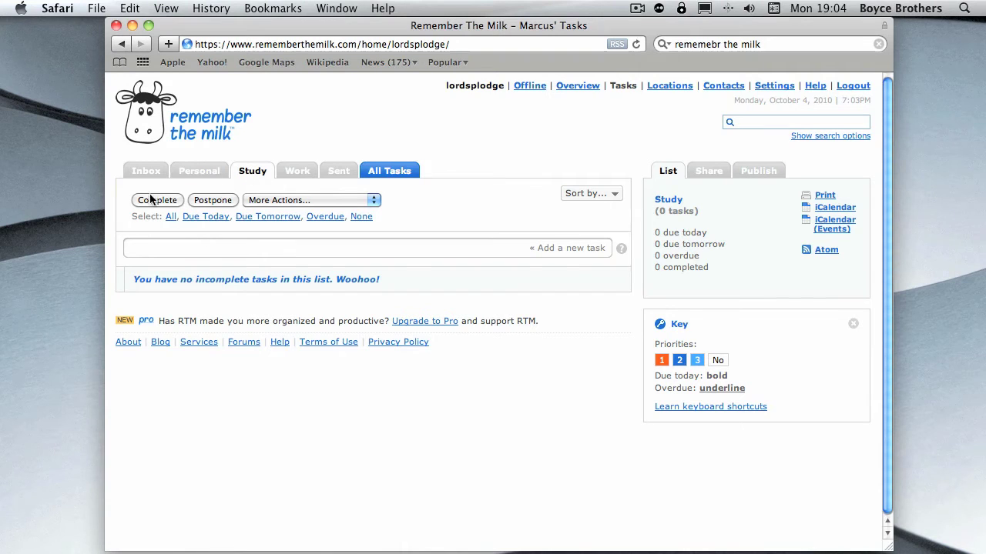
left_click(191, 244)
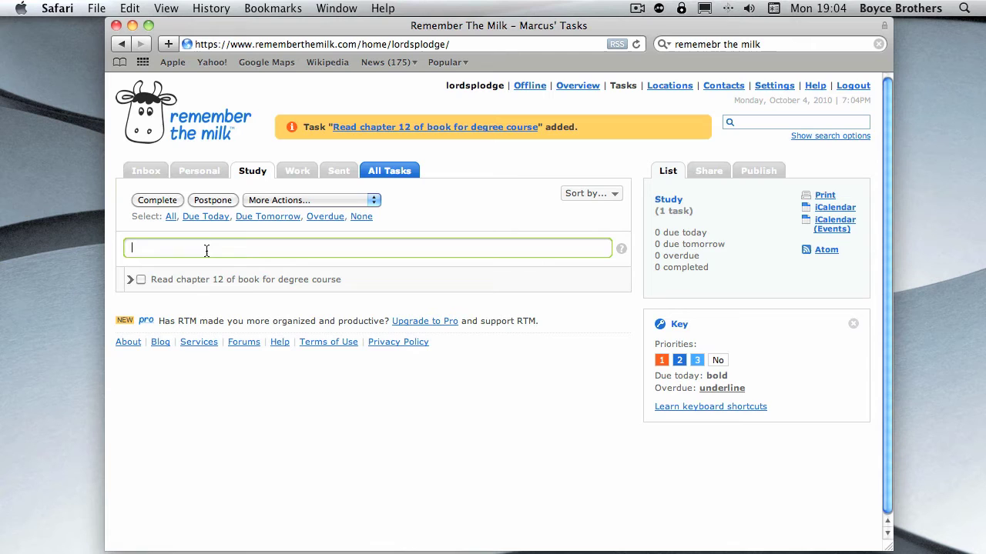
left_click(158, 284)
left_click(253, 279)
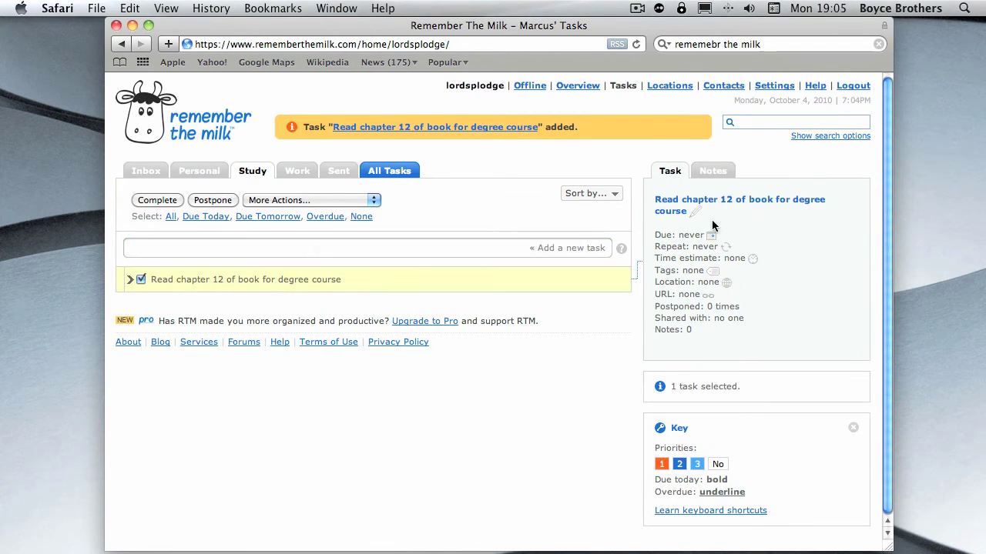
left_click(689, 235)
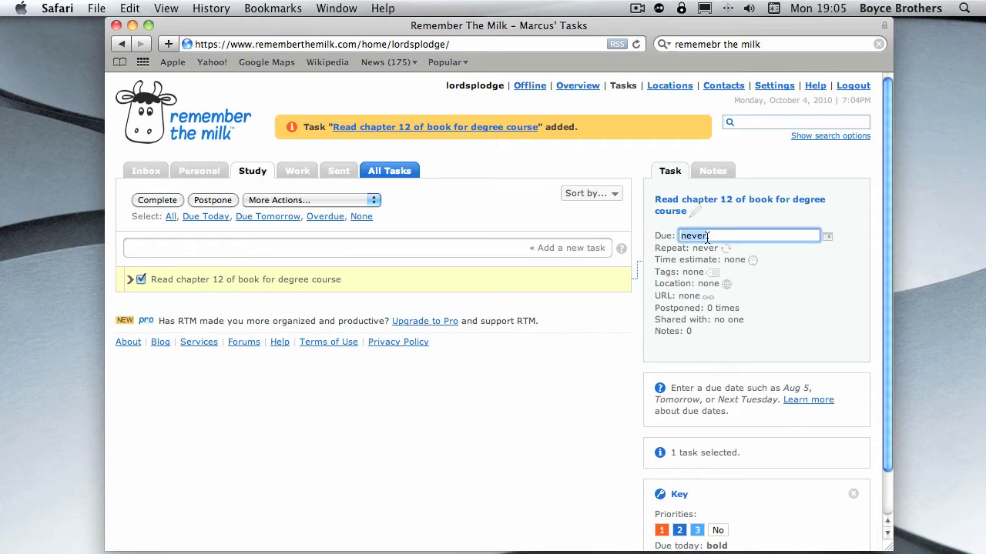
type("today")
key("Return")
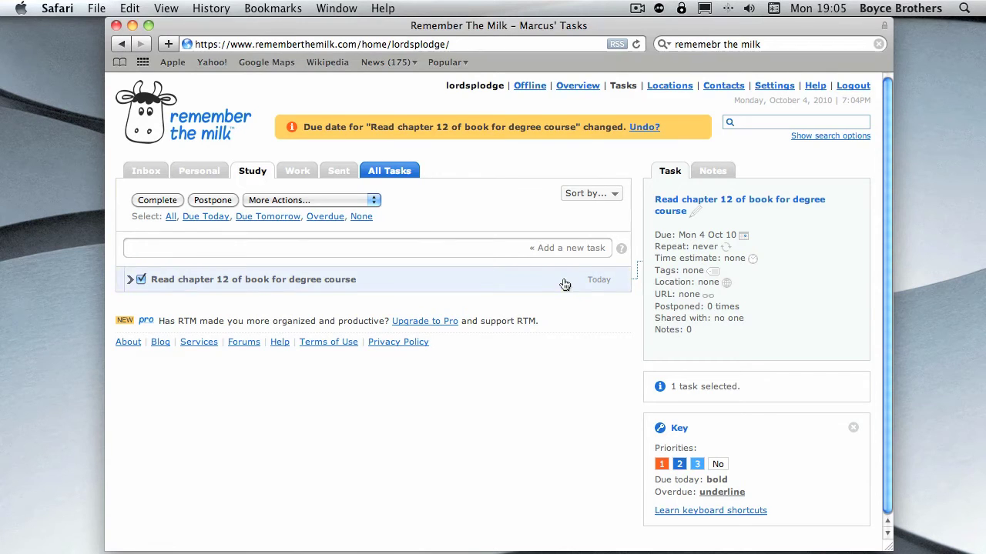
Step: Open the overview and check the tasks listed for today, tomorrow and overdue
left_click(571, 87)
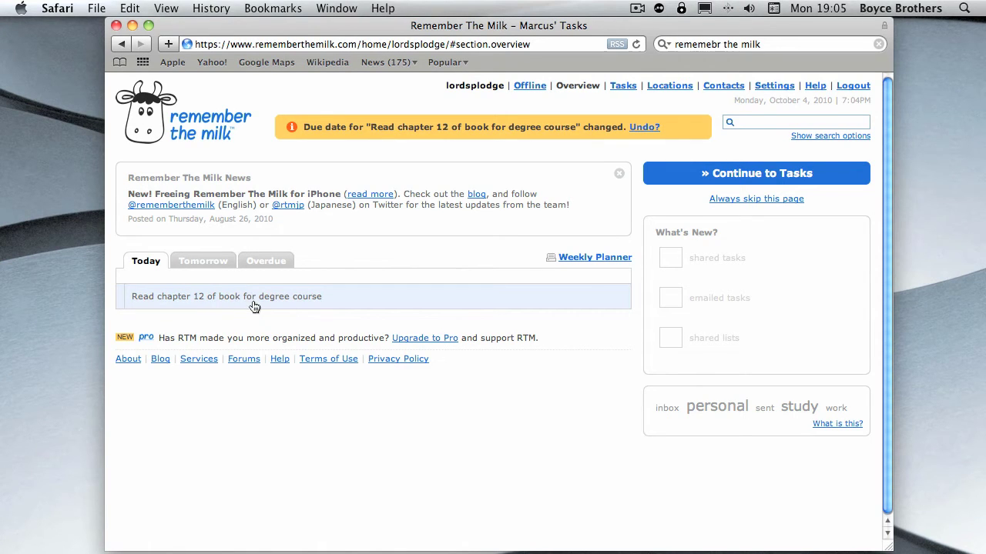
left_click(212, 269)
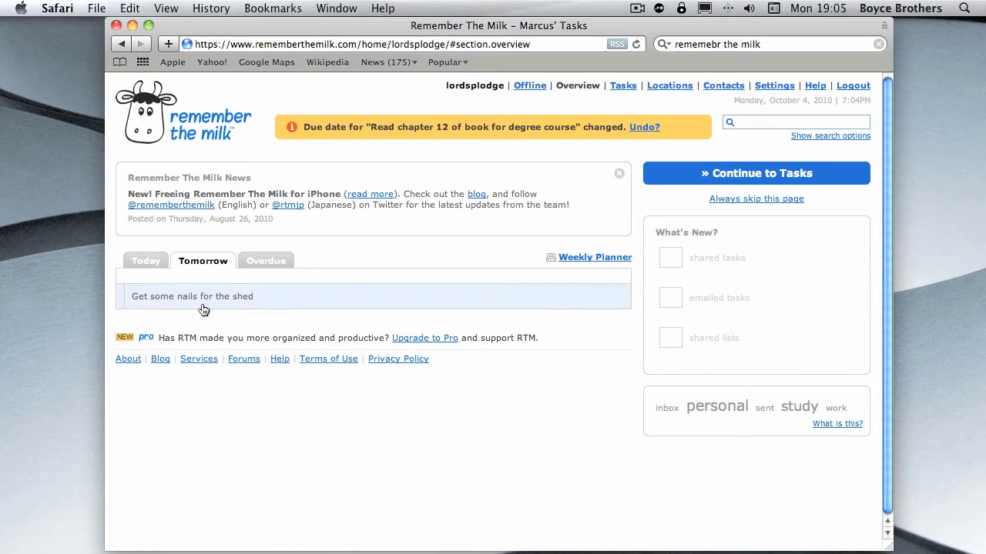
left_click(265, 264)
left_click(146, 266)
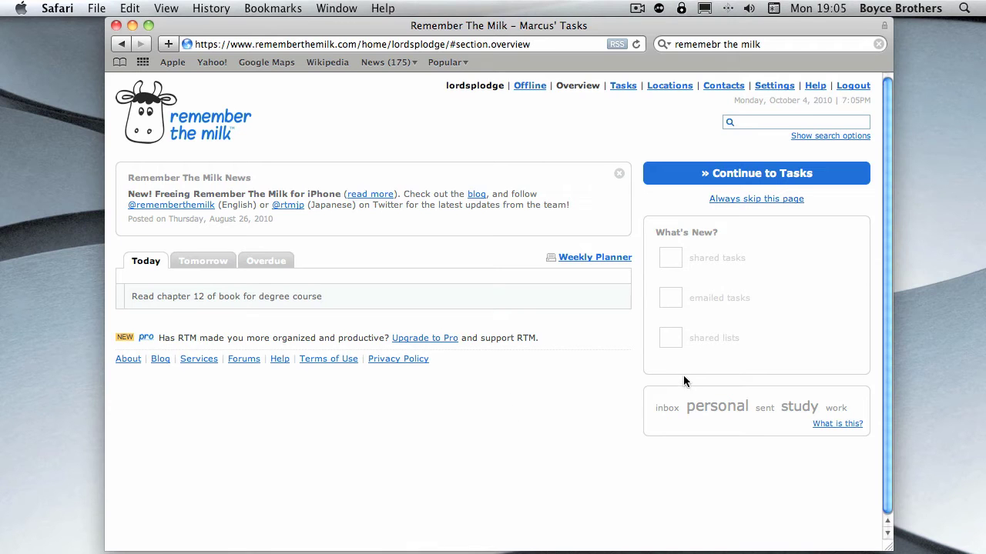
Step: Return to the Study tasks and set the chapter 12 reading task's due date to 3 Oct 10
left_click(634, 87)
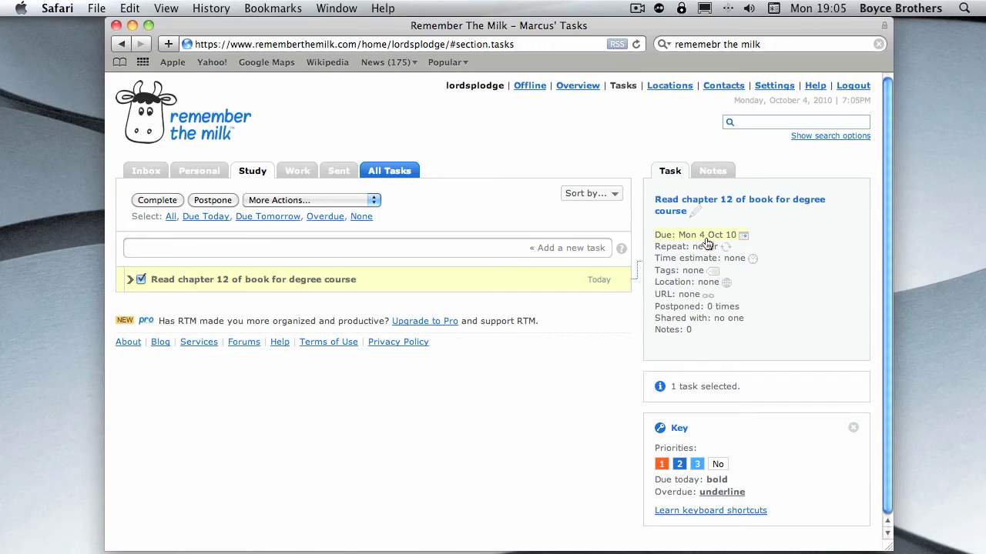
left_click(595, 280)
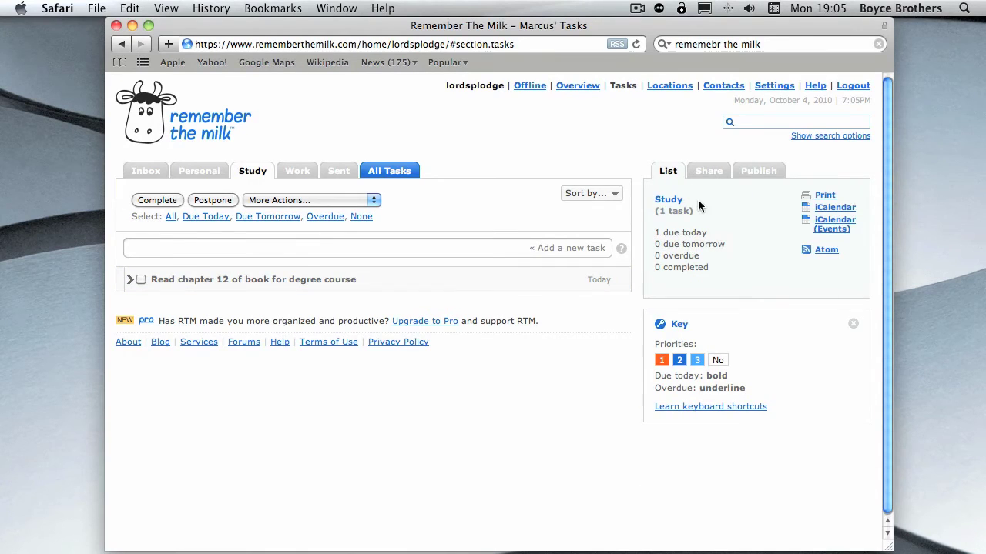
left_click(576, 286)
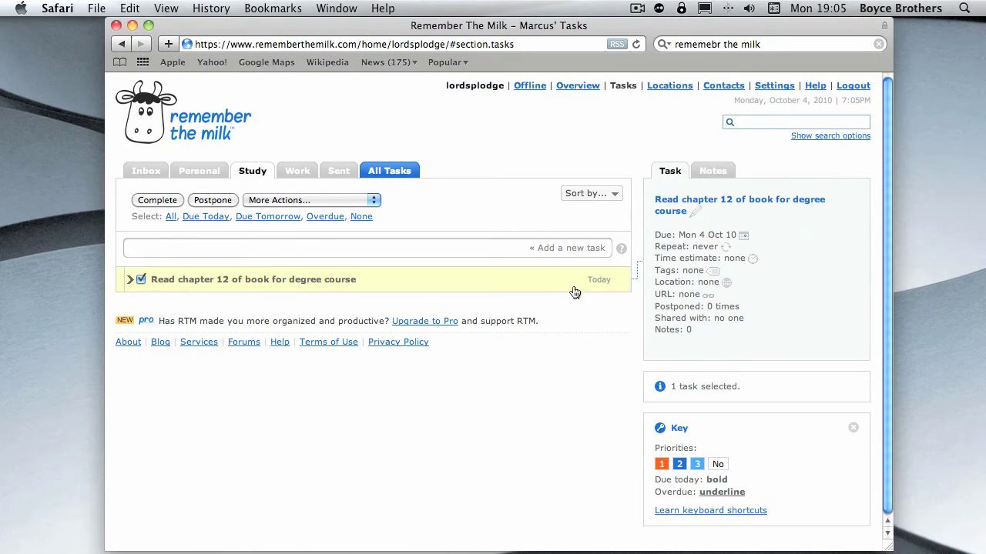
left_click(714, 235)
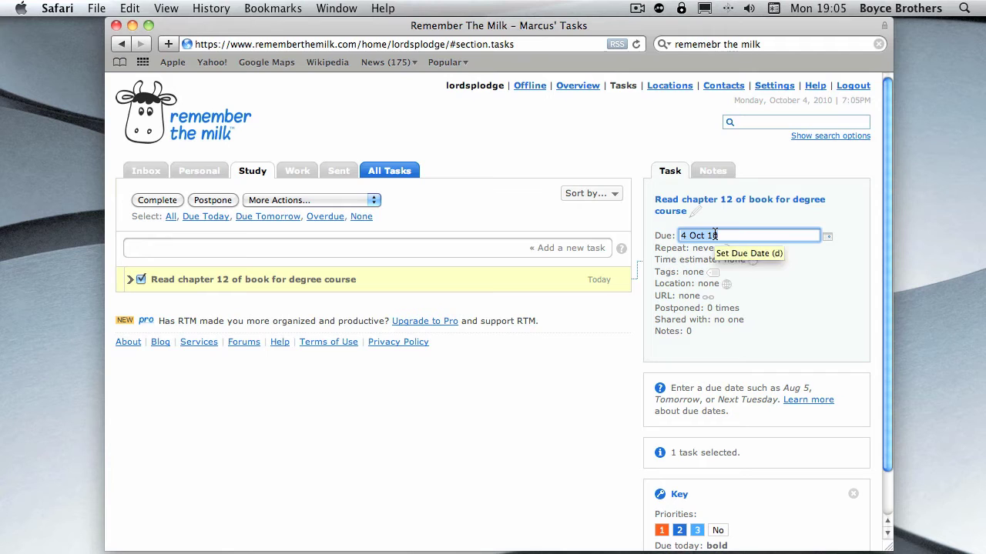
type("3 Oct 10")
key("Return")
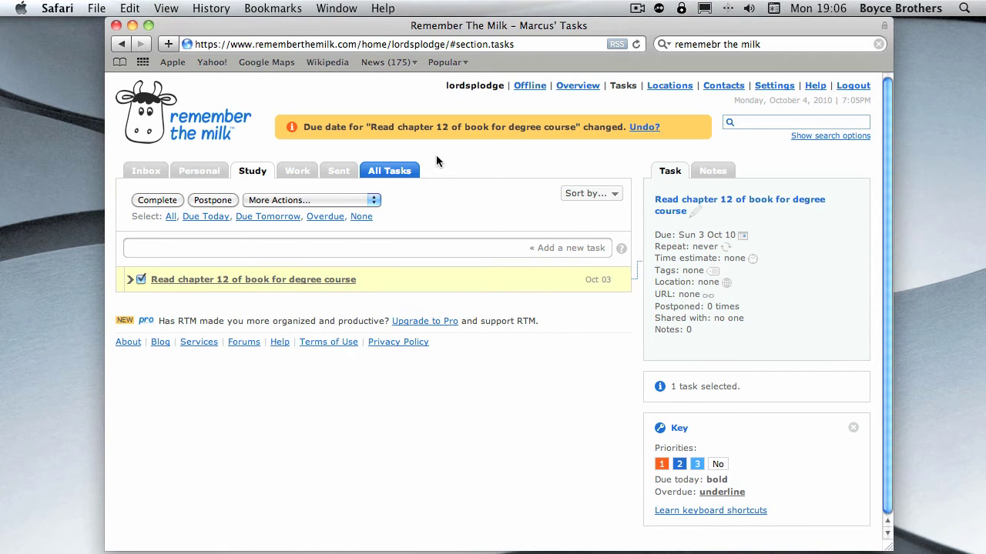
Step: Reopen the overview and review the tasks due today, due tomorrow and overdue
left_click(578, 86)
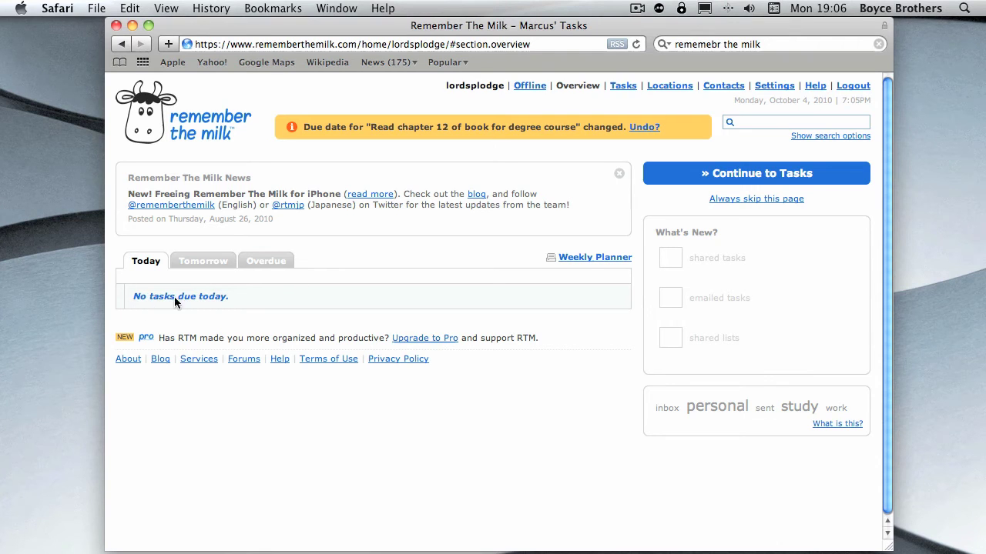
left_click(204, 261)
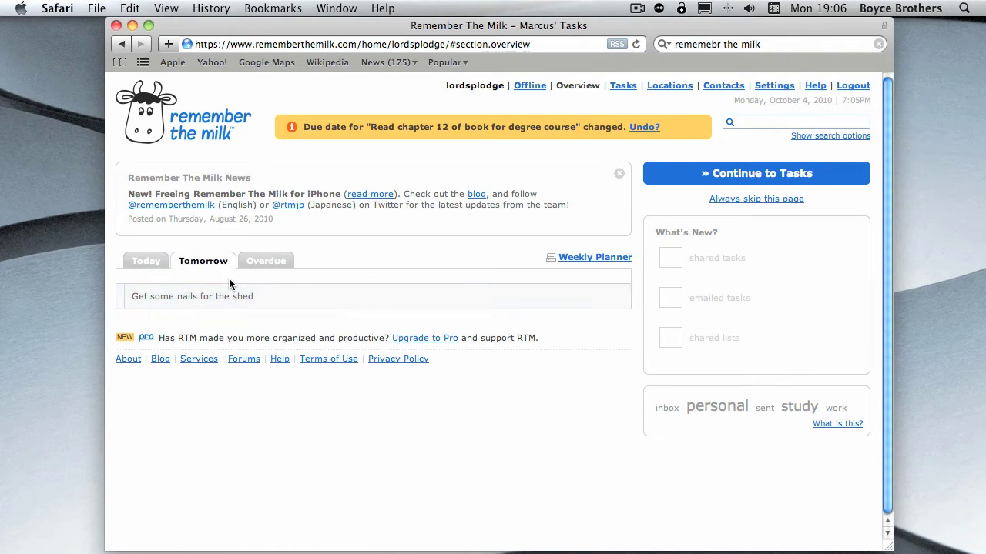
left_click(269, 264)
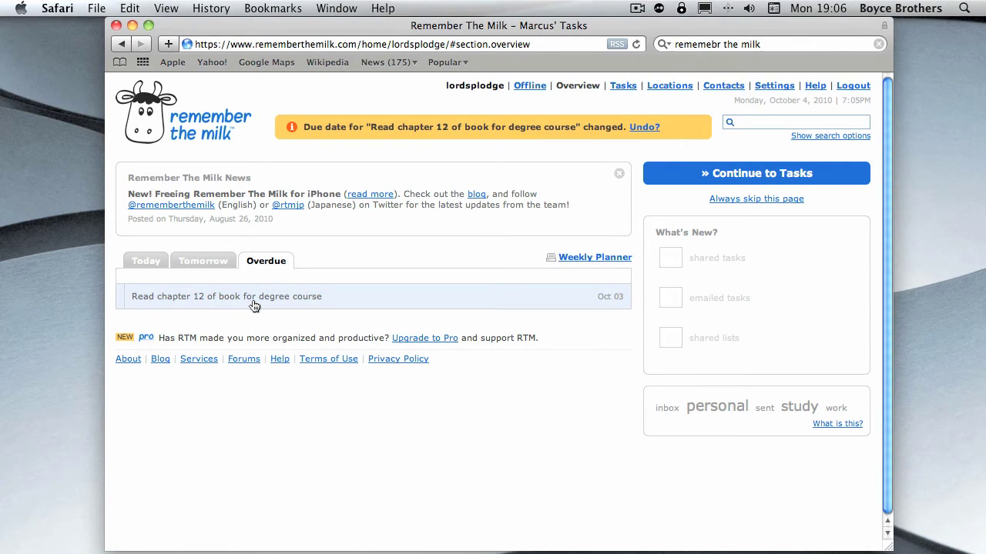
Step: Open the overdue chapter 12 reading task, postpone it twice and mark it as complete
left_click(307, 291)
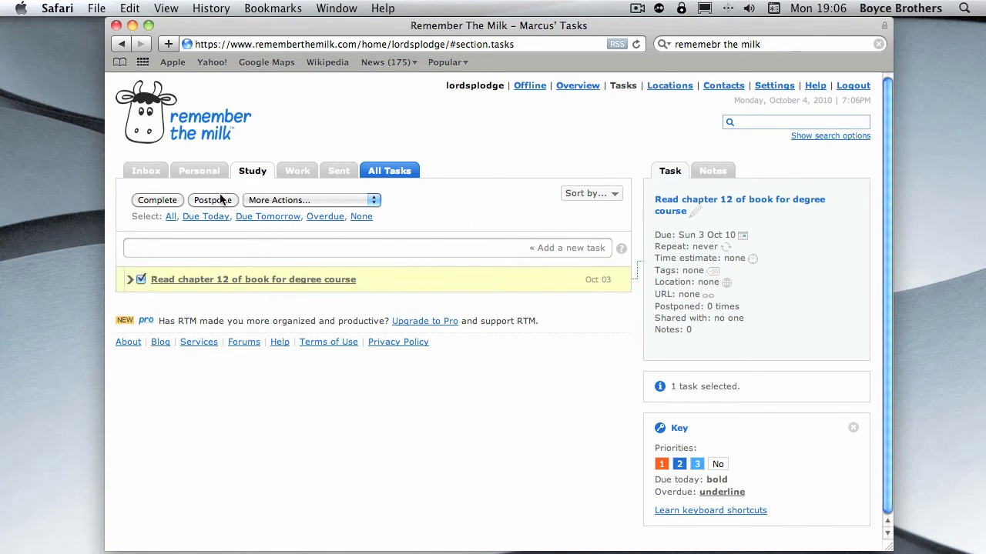
left_click(219, 203)
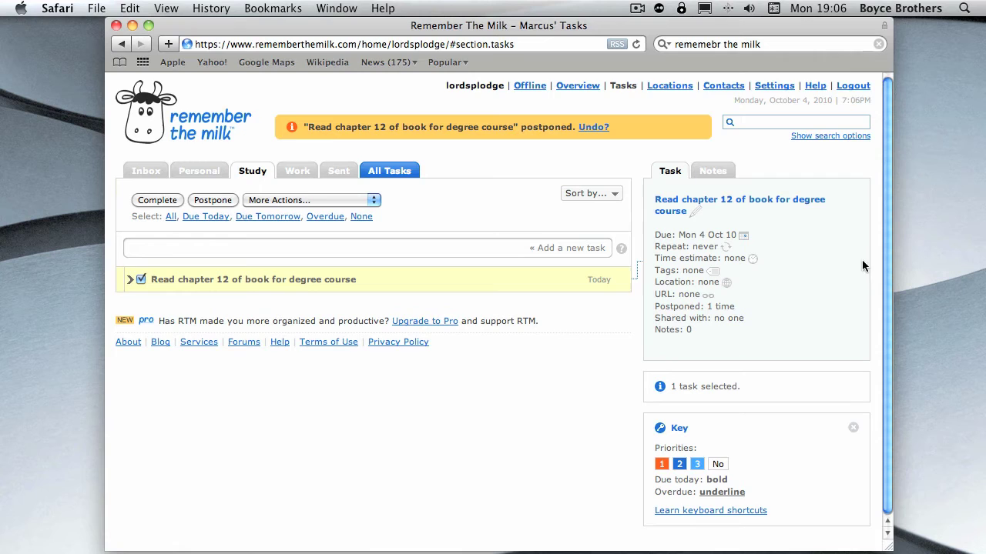
left_click(222, 202)
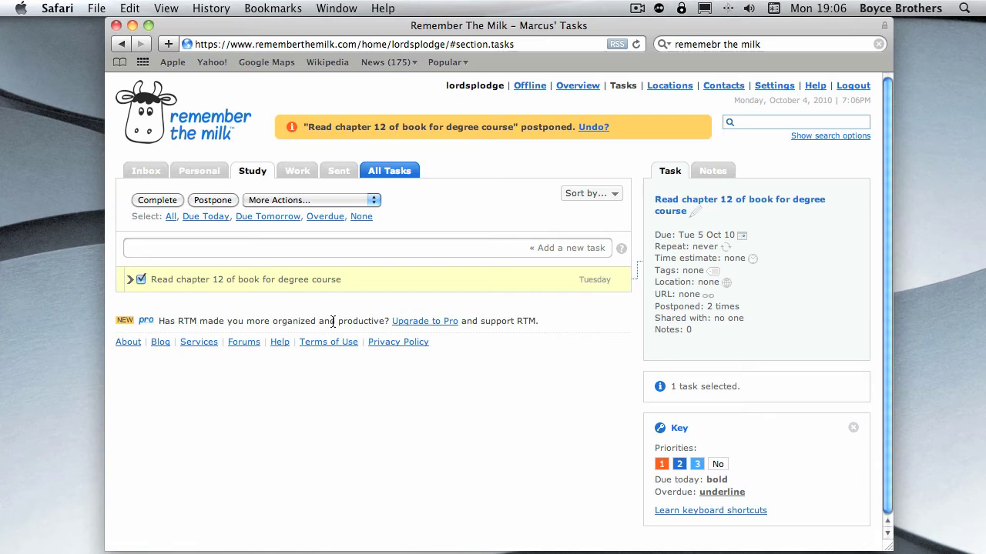
left_click(419, 286)
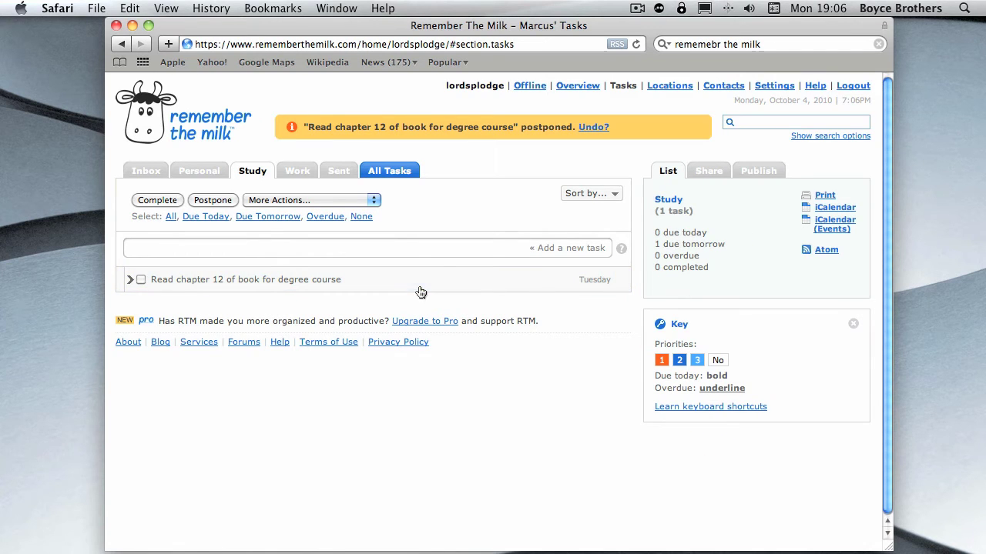
left_click(231, 281)
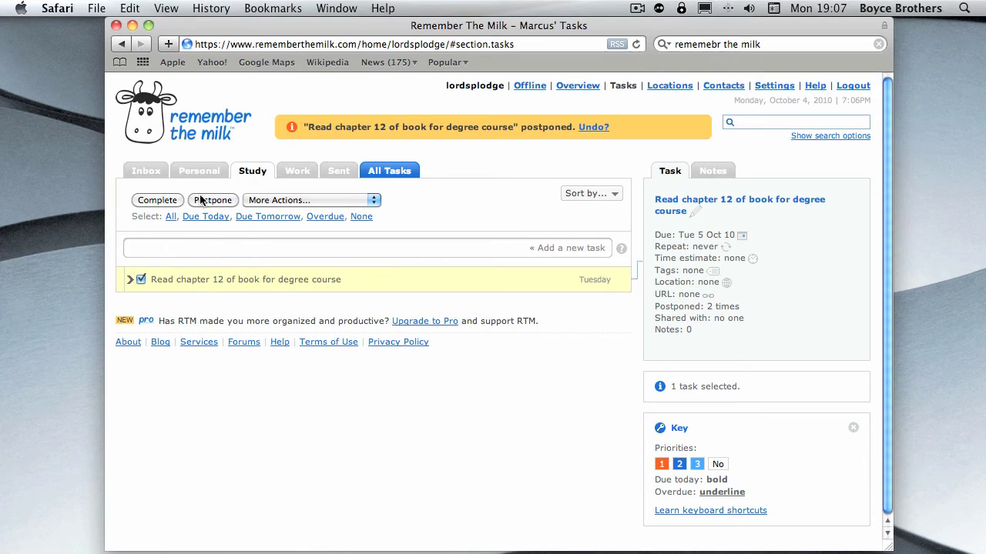
left_click(160, 201)
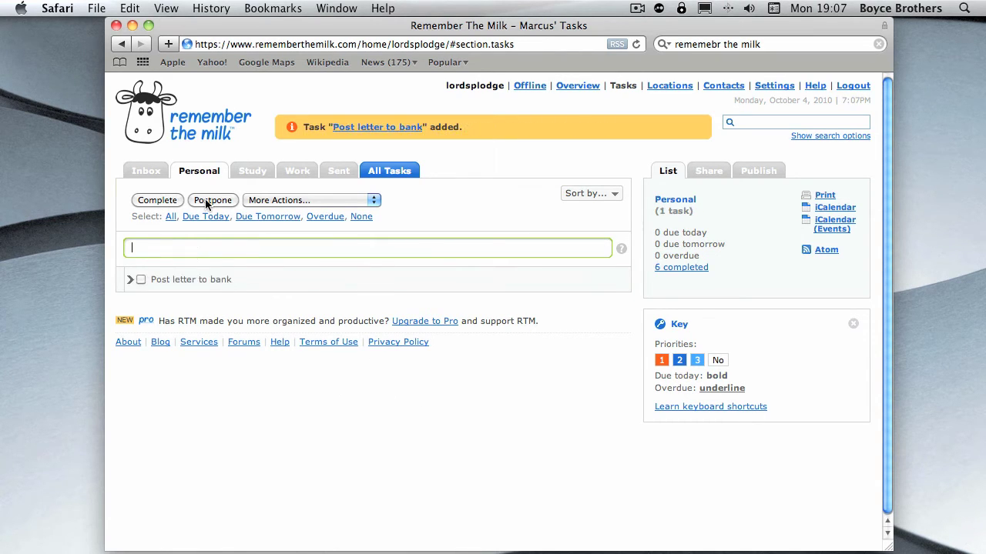
Step: Give the Personal task "Post letter to bank" a time estimate of 15m and the tag "Bank"
left_click(191, 279)
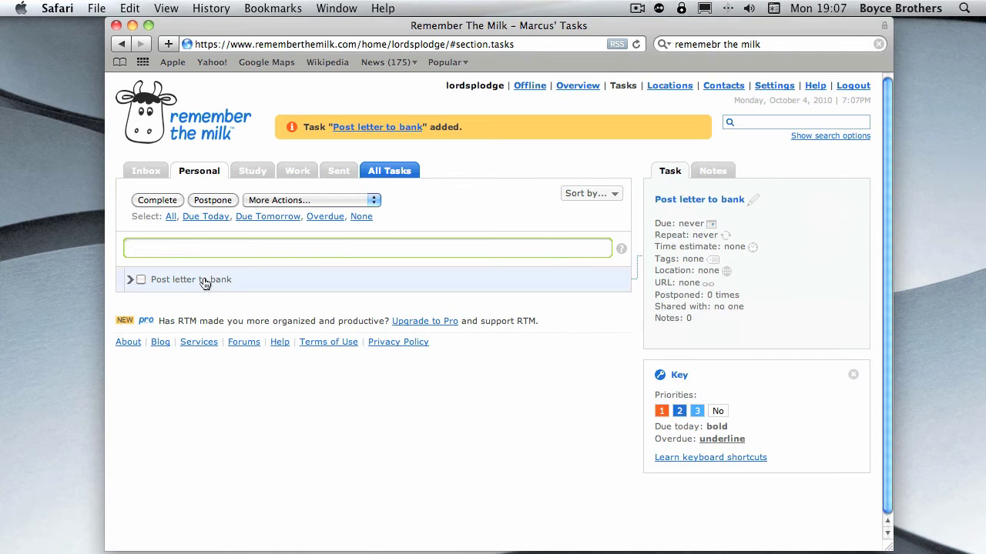
left_click(706, 252)
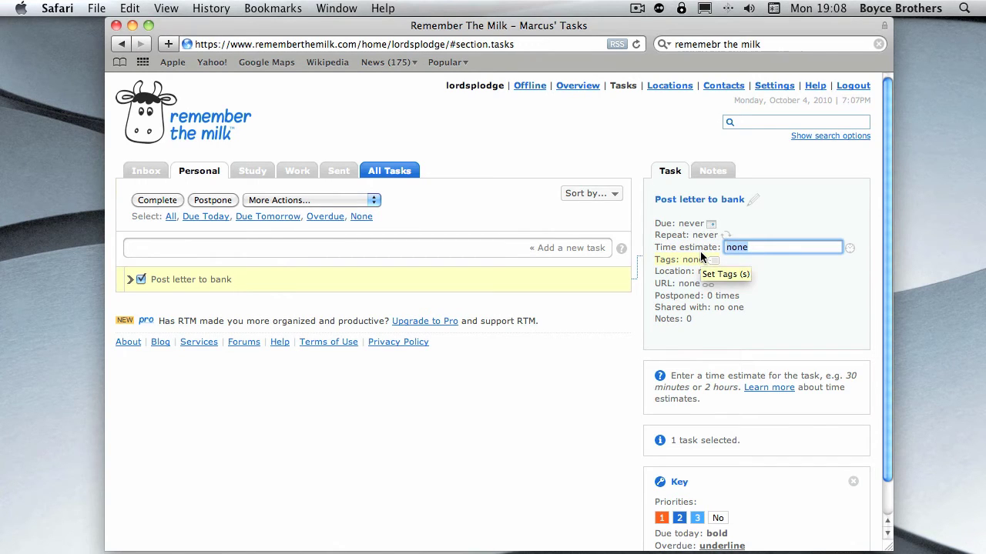
type("15m")
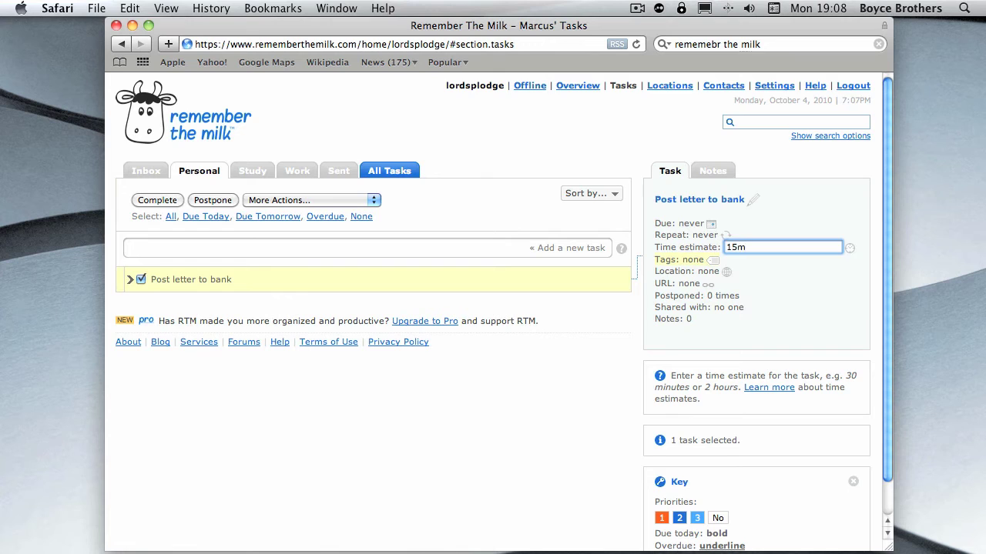
key("Return")
left_click(688, 261)
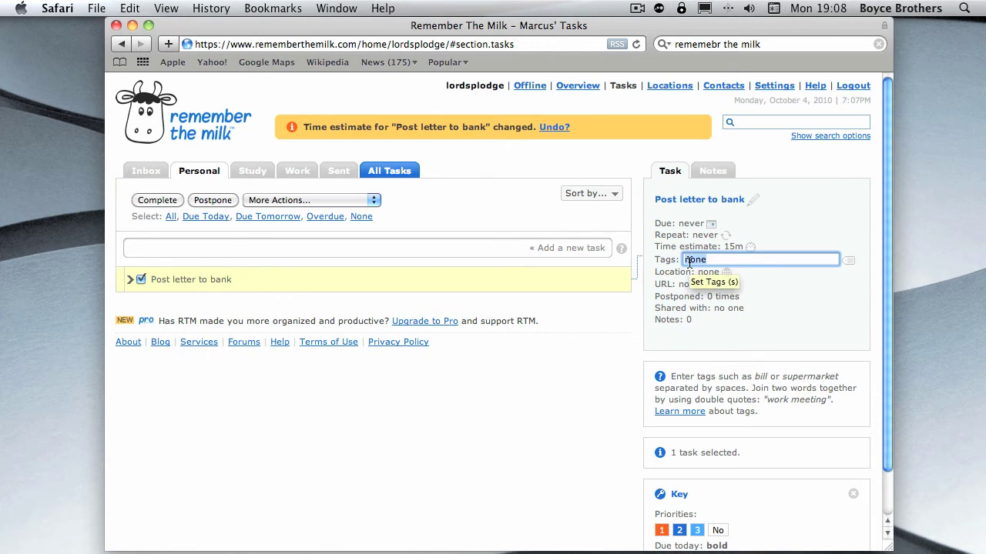
type("Bank")
key("Return")
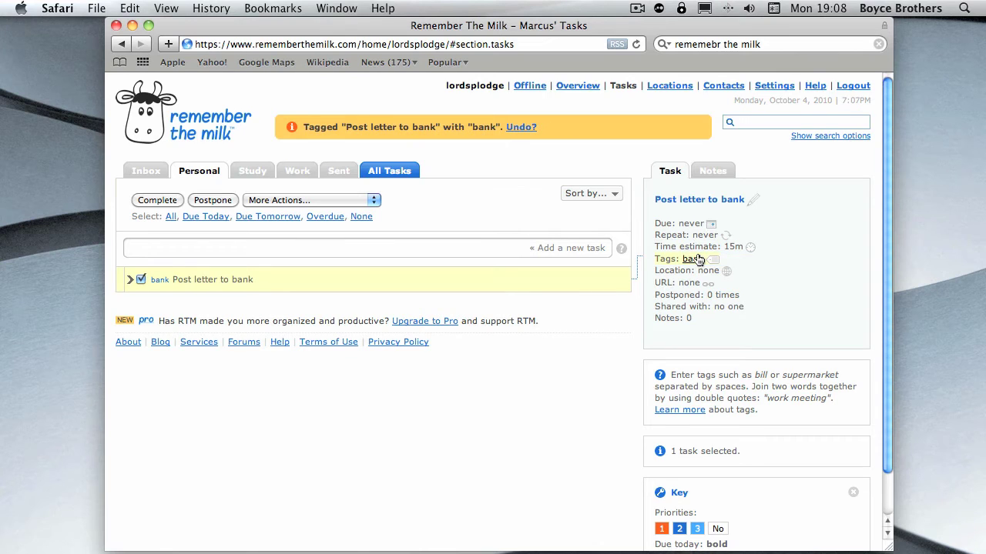
left_click(707, 272)
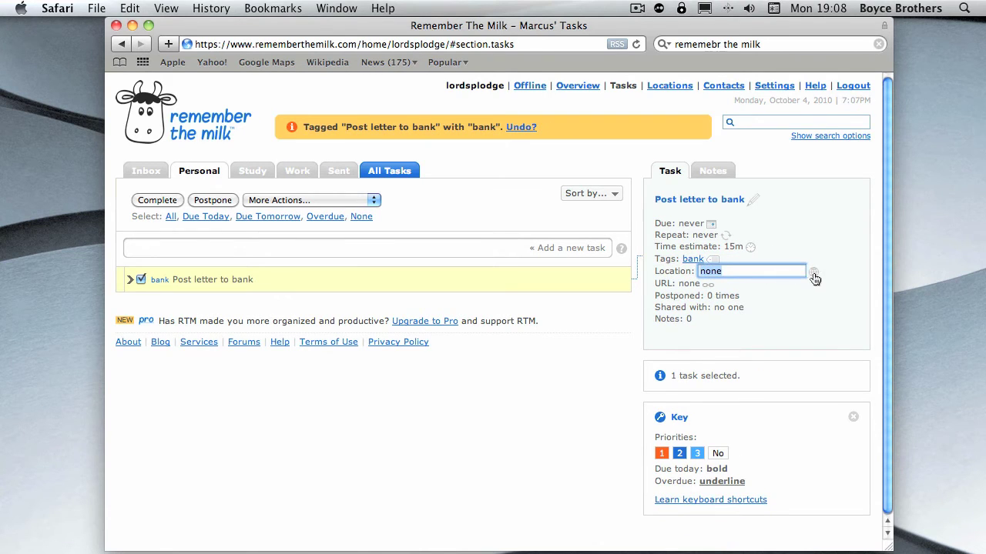
key("Escape")
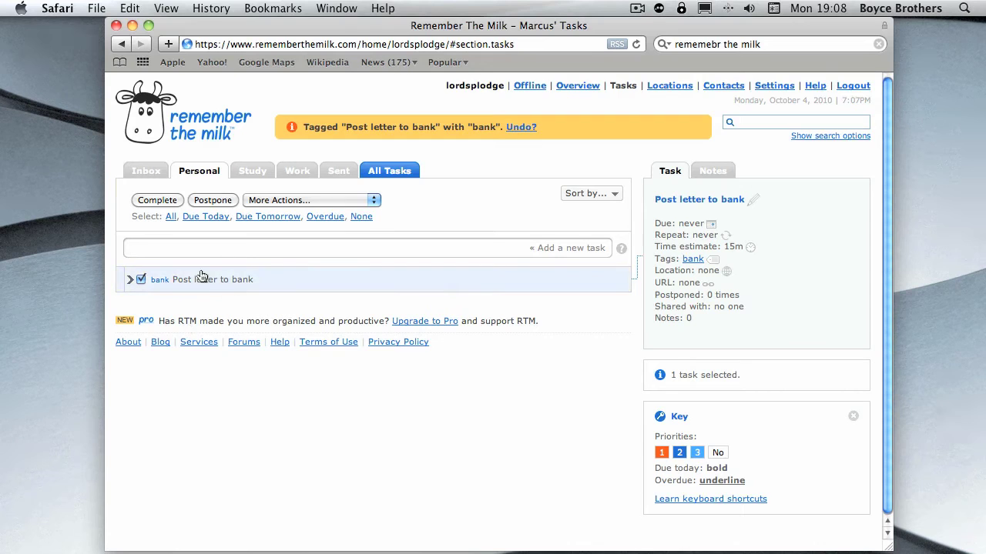
Step: Open the locations map and centre it on Derby, Derbyshire, UK
left_click(673, 86)
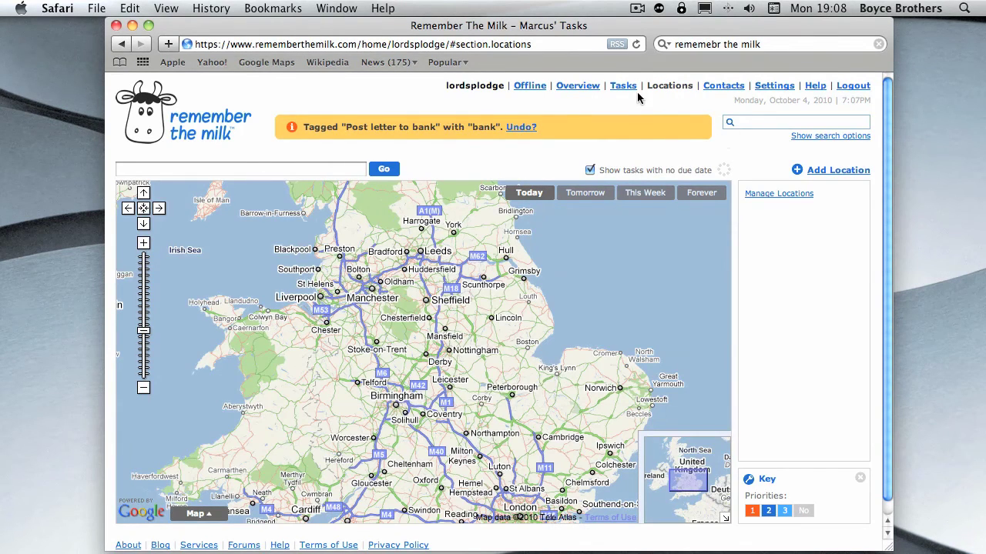
left_click(144, 242)
left_click(163, 170)
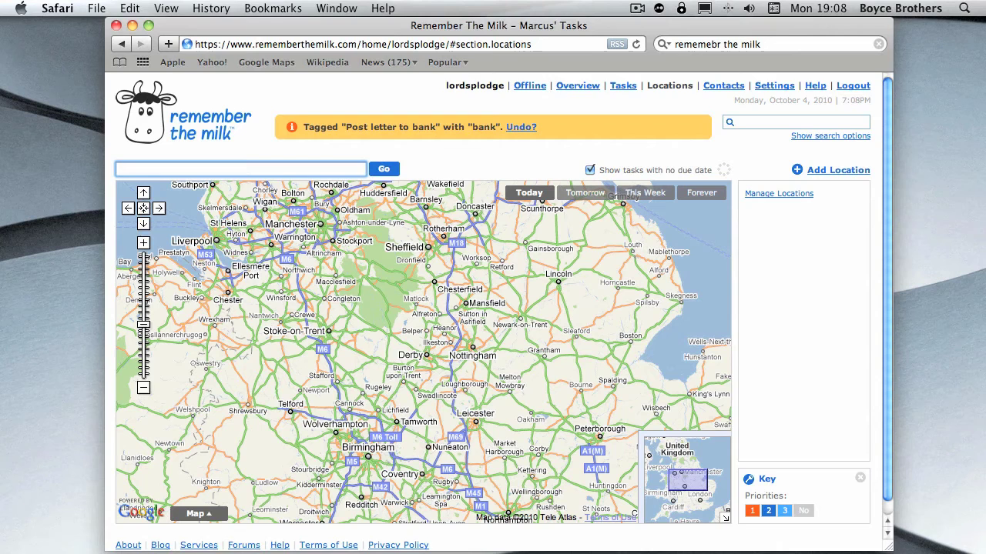
key("Return")
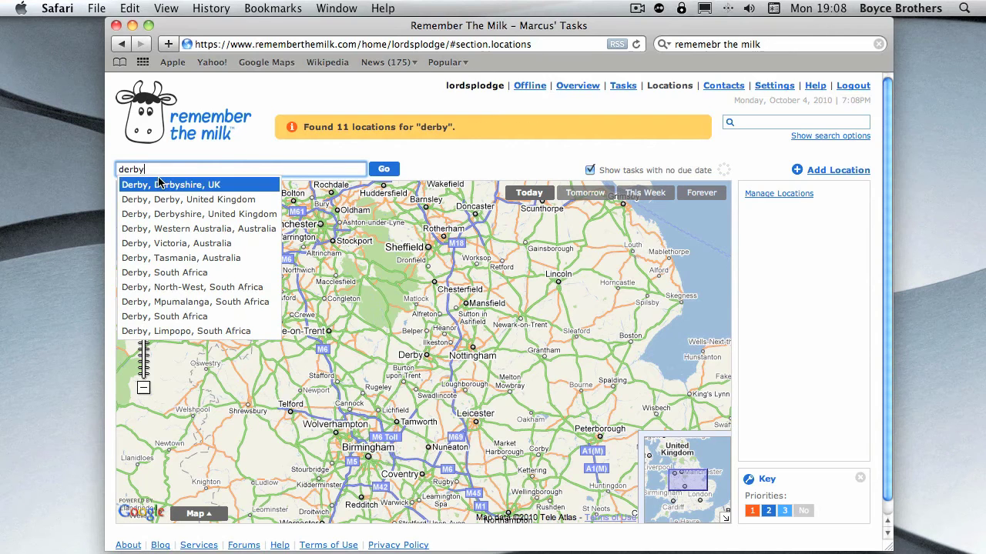
left_click(188, 185)
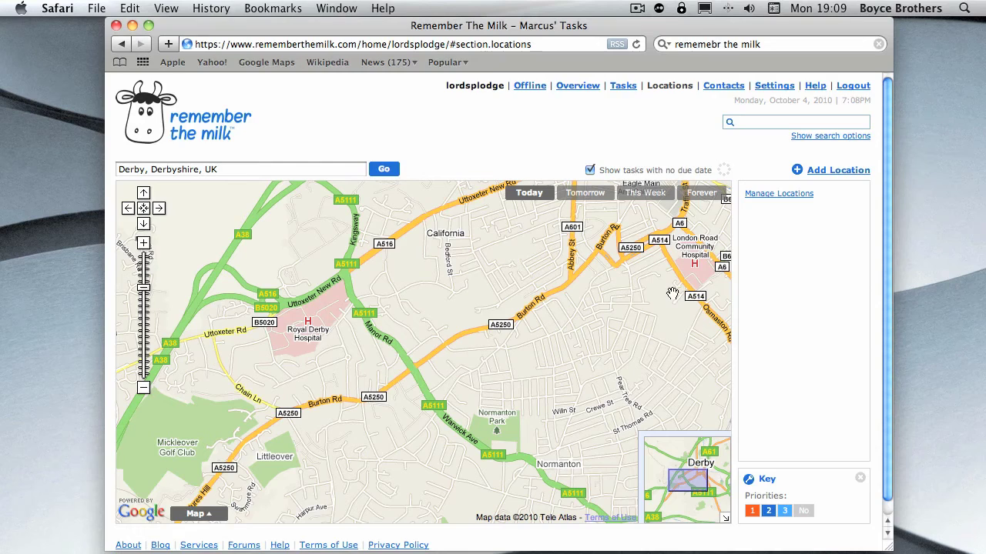
Step: Add a location named "Post Office" on the map beside the junction of Burton Rd and Manor Rd
left_click(837, 170)
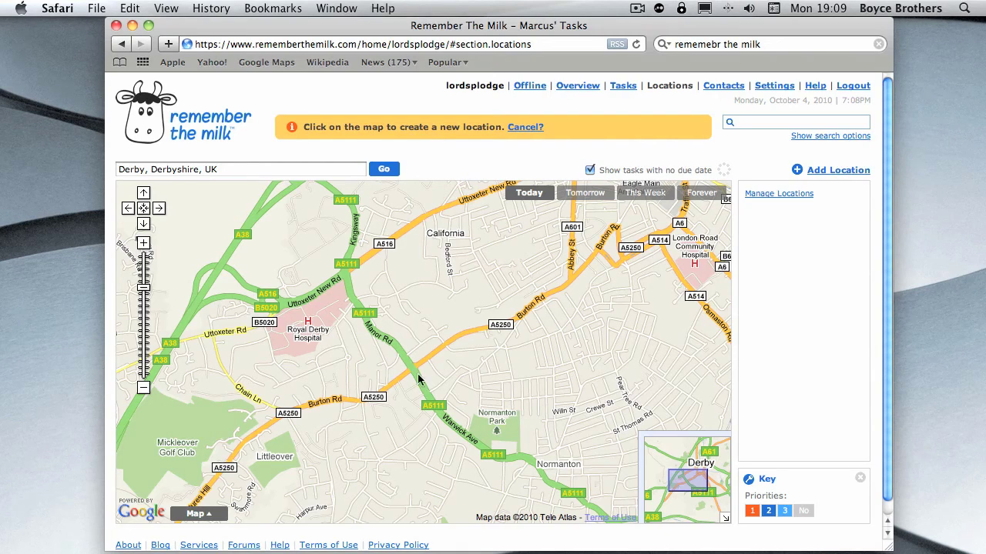
left_click(394, 378)
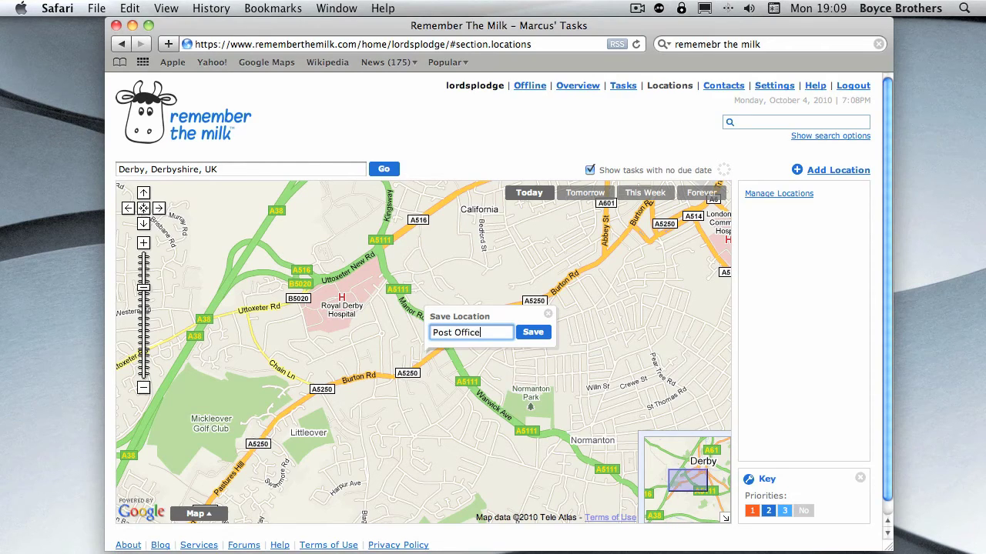
left_click(533, 332)
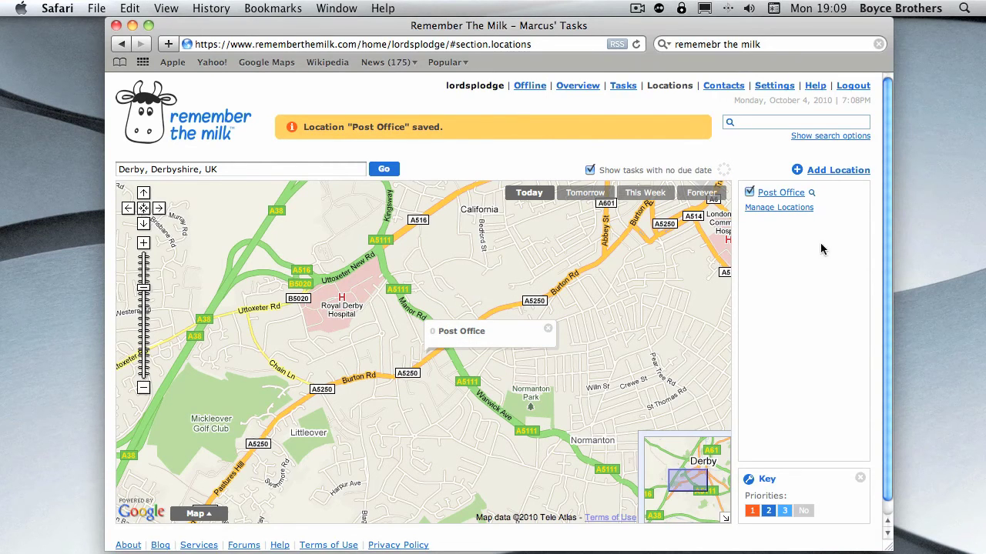
Step: Add a second location named "Hospital" on the map at Royal Derby Hospital
mouse_move(254, 302)
left_mouse_down()
mouse_move(284, 373)
mouse_move(384, 367)
left_mouse_up()
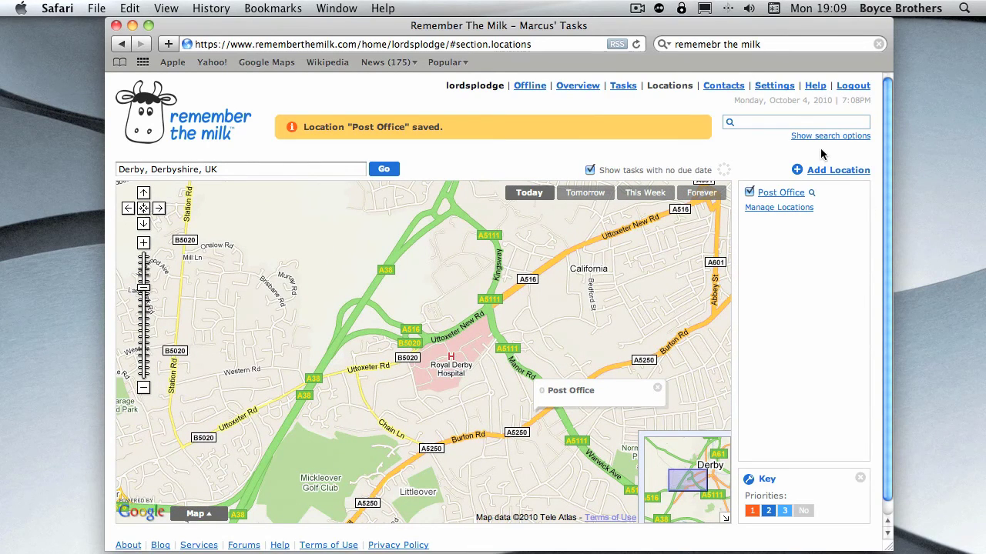
left_click(823, 175)
left_click(455, 354)
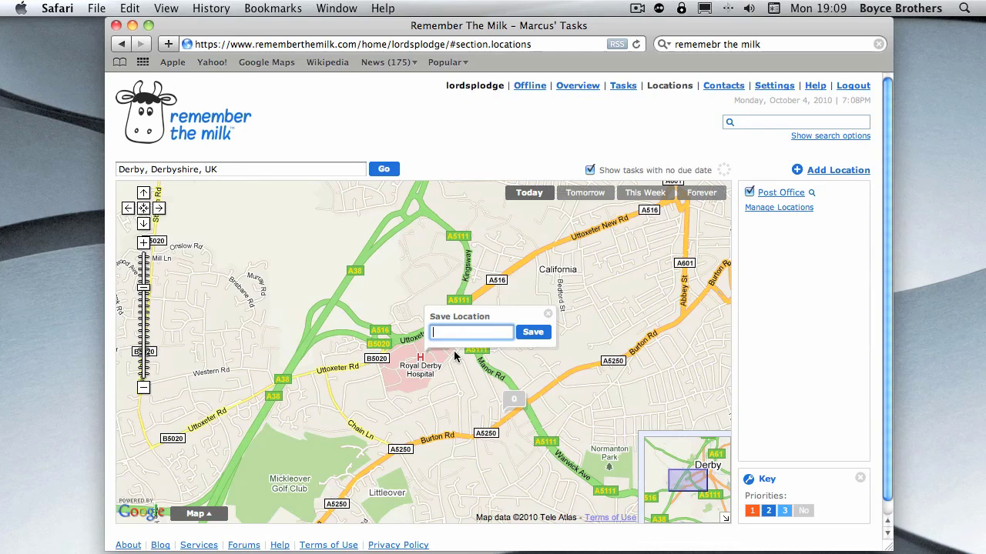
type("Hospital")
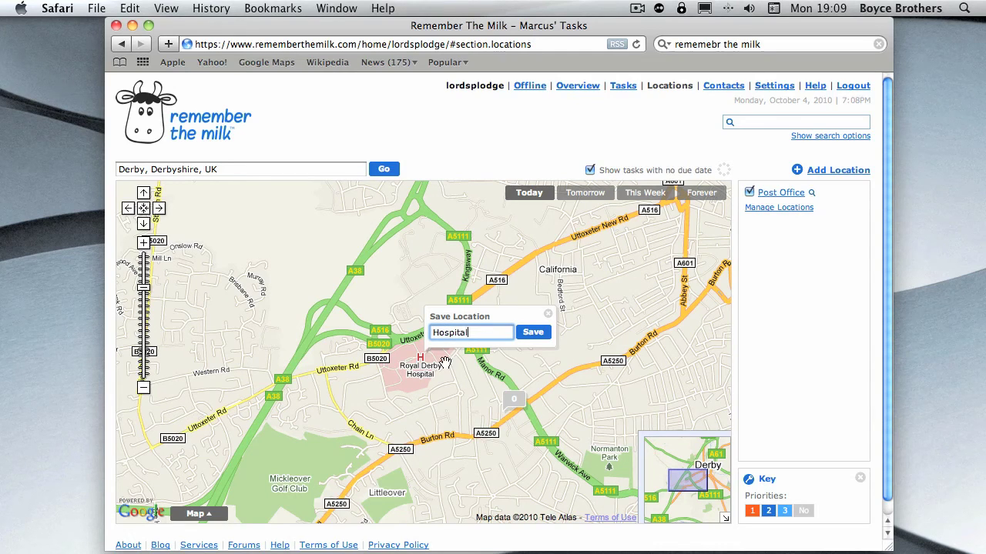
left_click(533, 332)
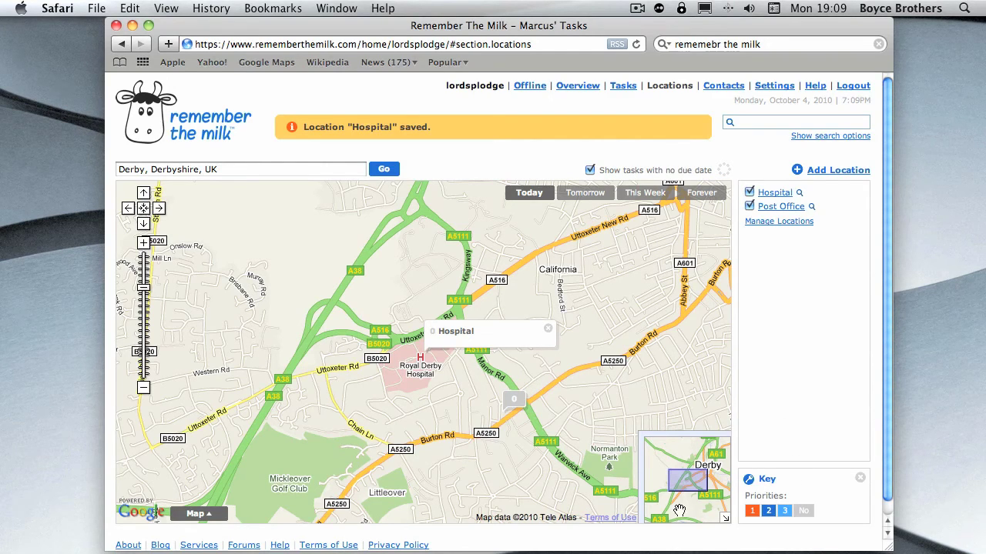
Step: Open the saved locations for management and examine the actions available for the Hospital location
left_click(811, 207)
left_click(778, 222)
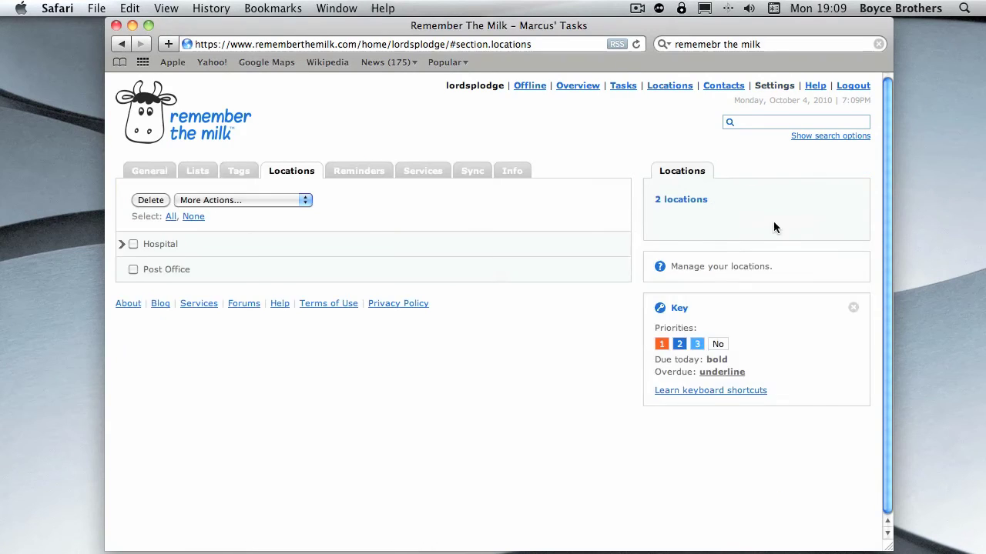
left_click(173, 245)
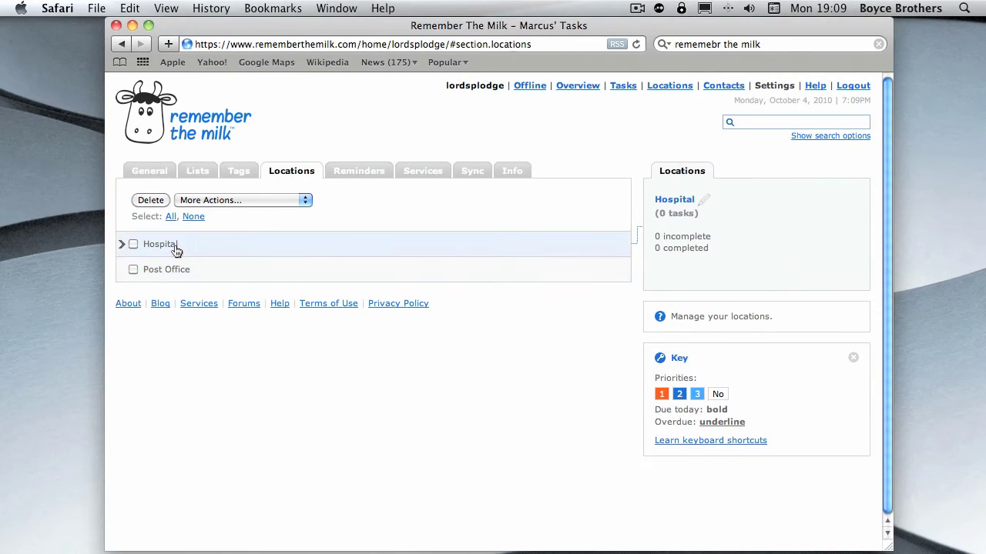
left_click(239, 201)
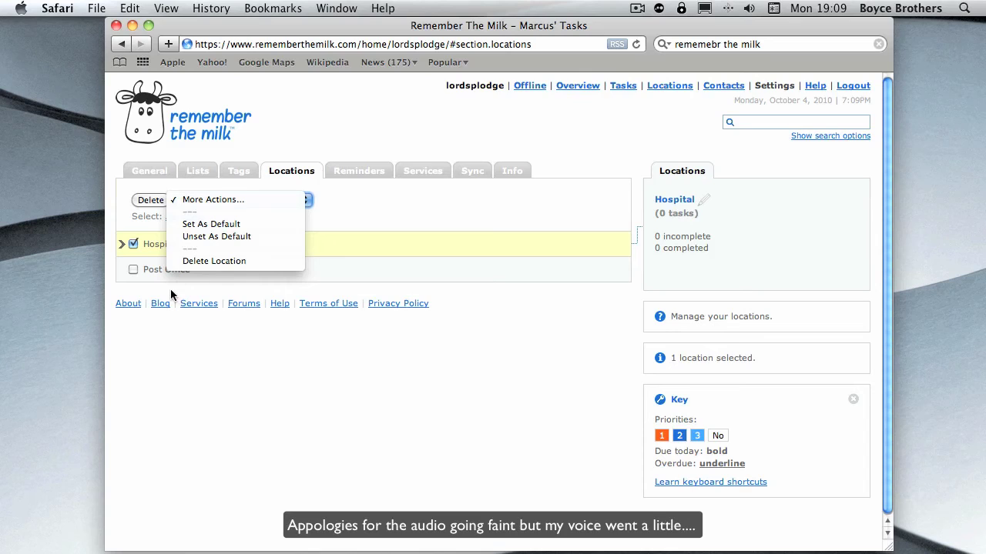
left_click(406, 220)
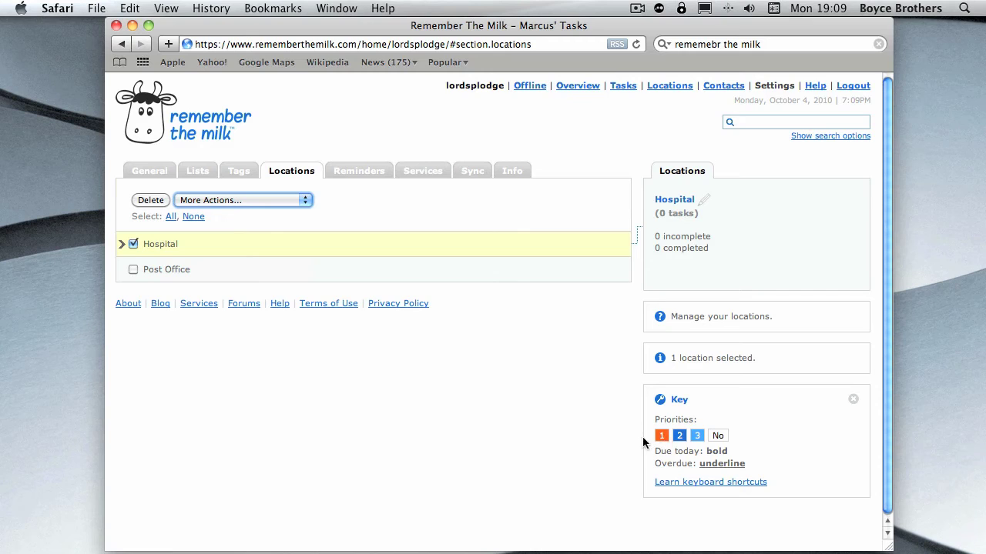
Step: Assign the Post Office location and priority 3 to the "Post letter to bank" task in the Personal list
left_click(614, 89)
left_click(189, 286)
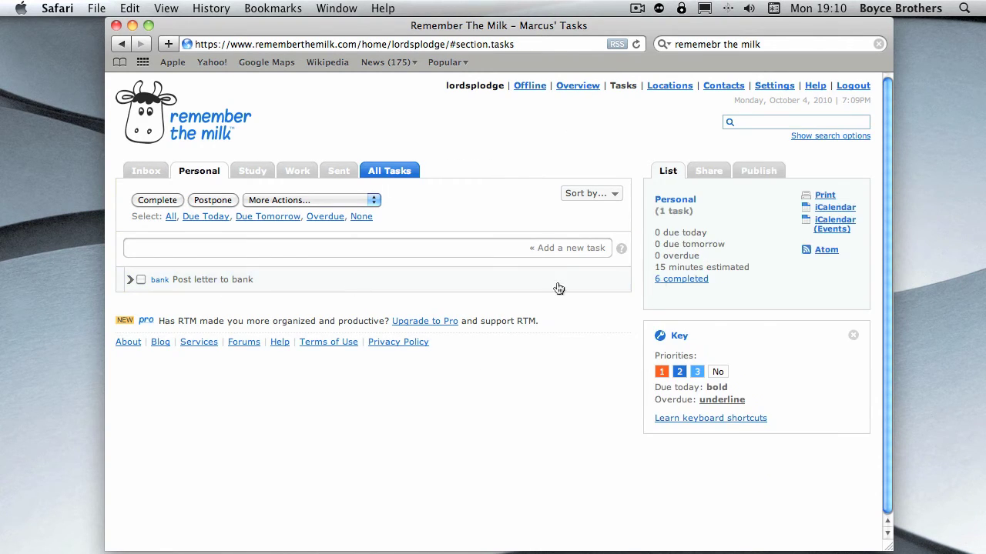
left_click(520, 278)
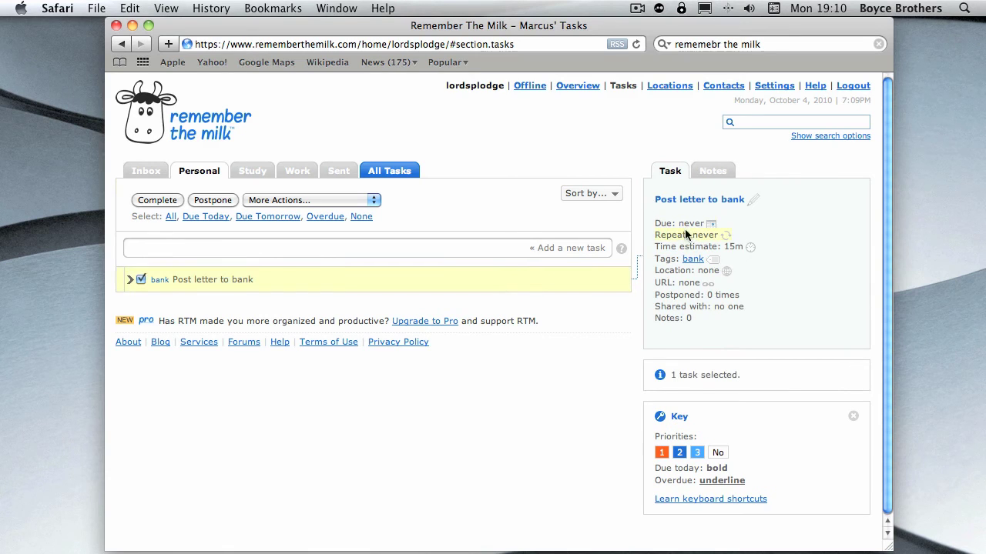
left_click(705, 271)
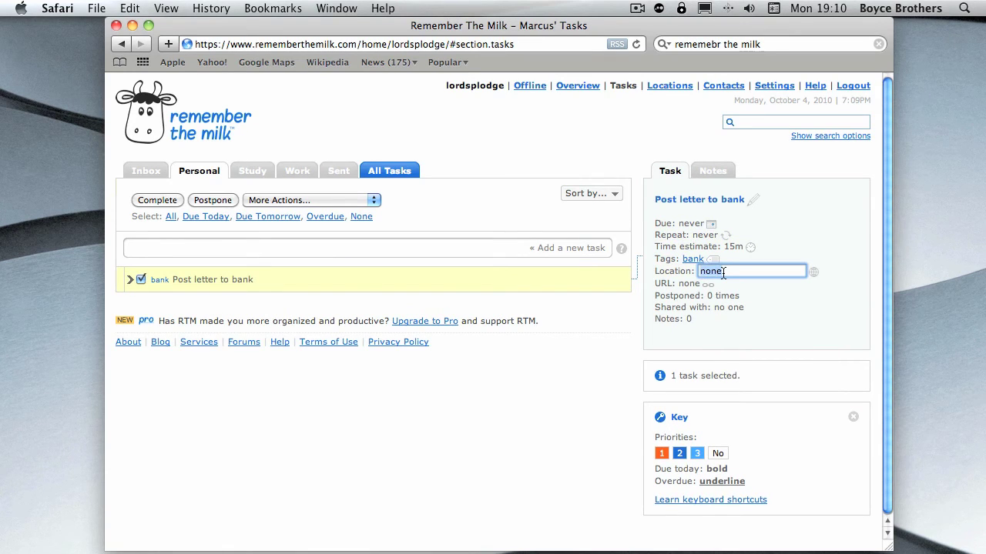
type("Po")
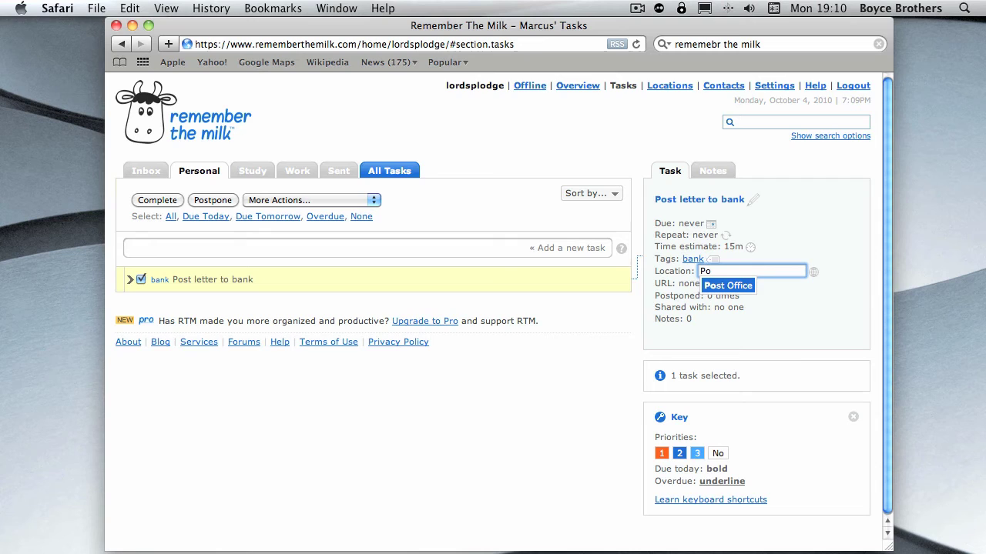
left_click(728, 286)
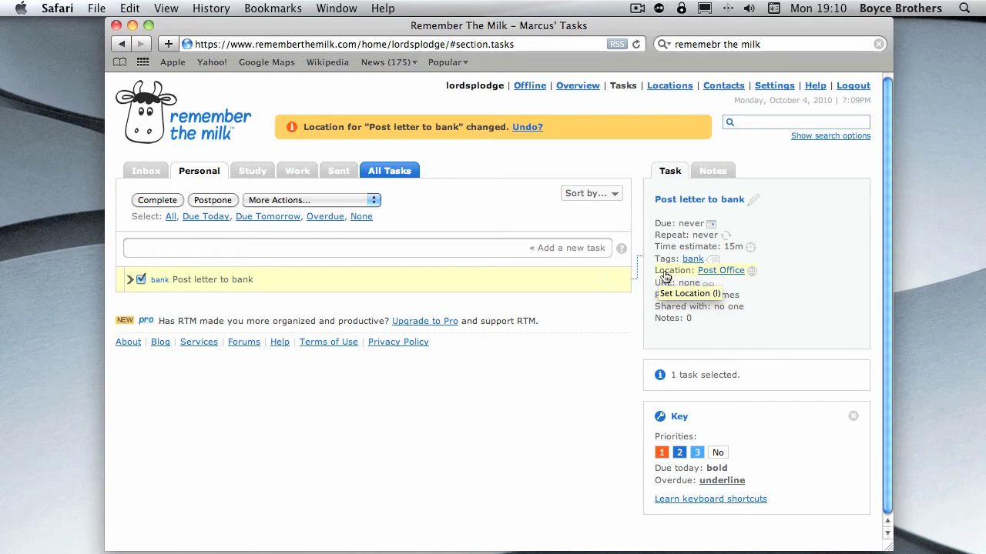
key("2")
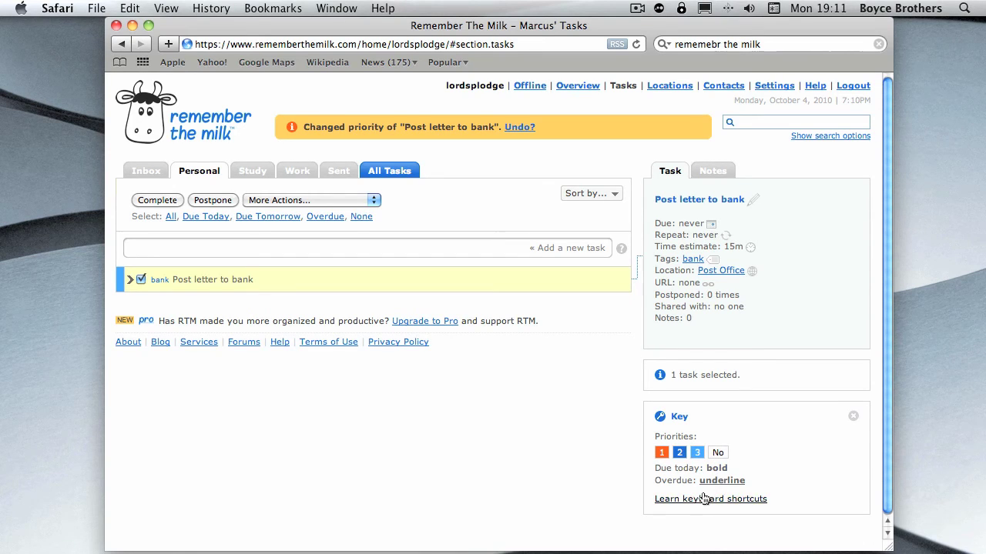
left_click(358, 216)
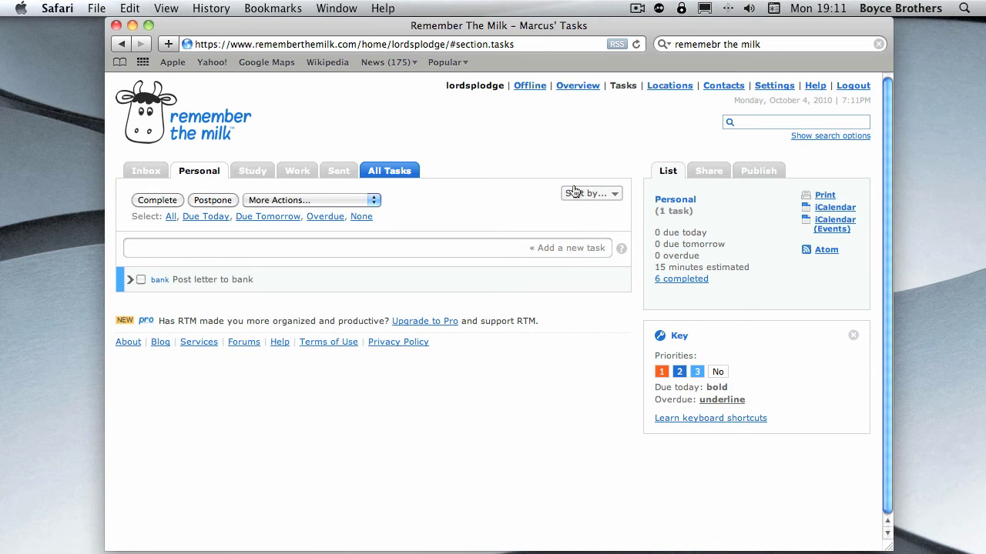
Step: Open the Pro account upgrade page, examine its price and included features, and return to the task list
left_click(426, 321)
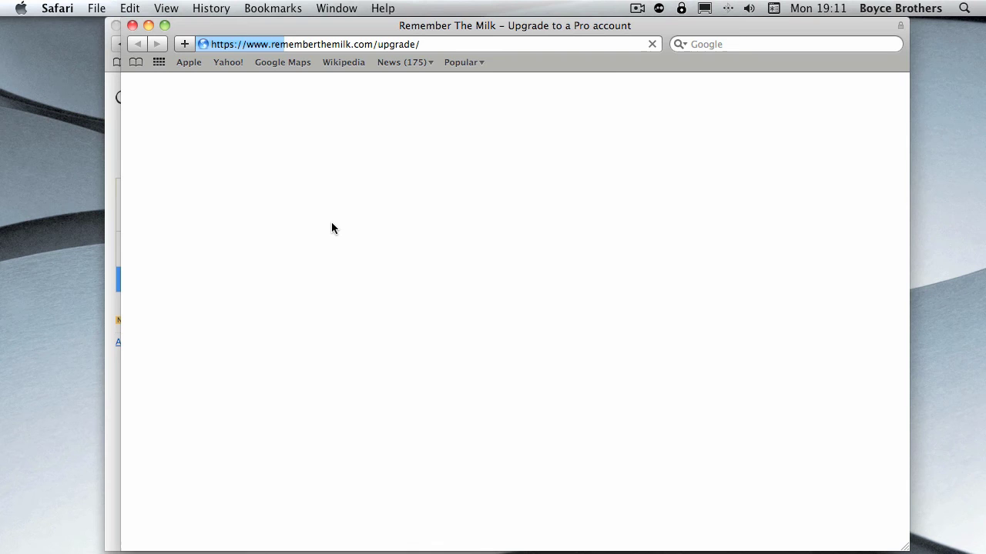
scroll(476, 231, "down", 2)
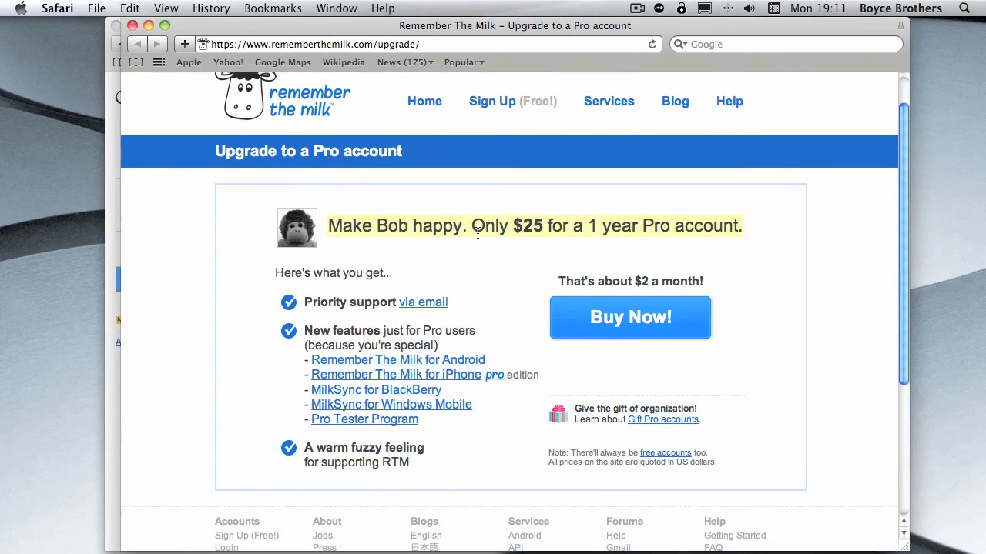
scroll(476, 231, "down", 4)
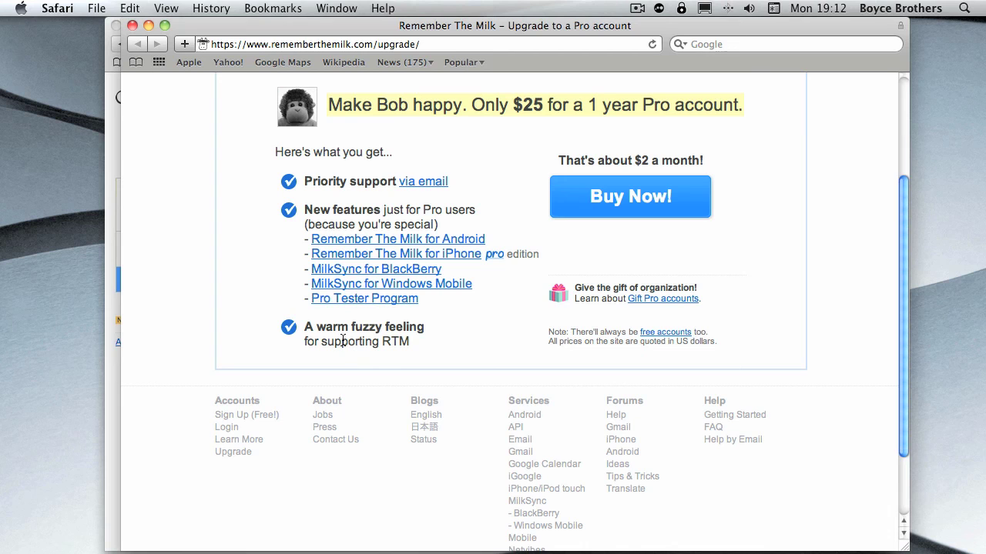
left_click(131, 27)
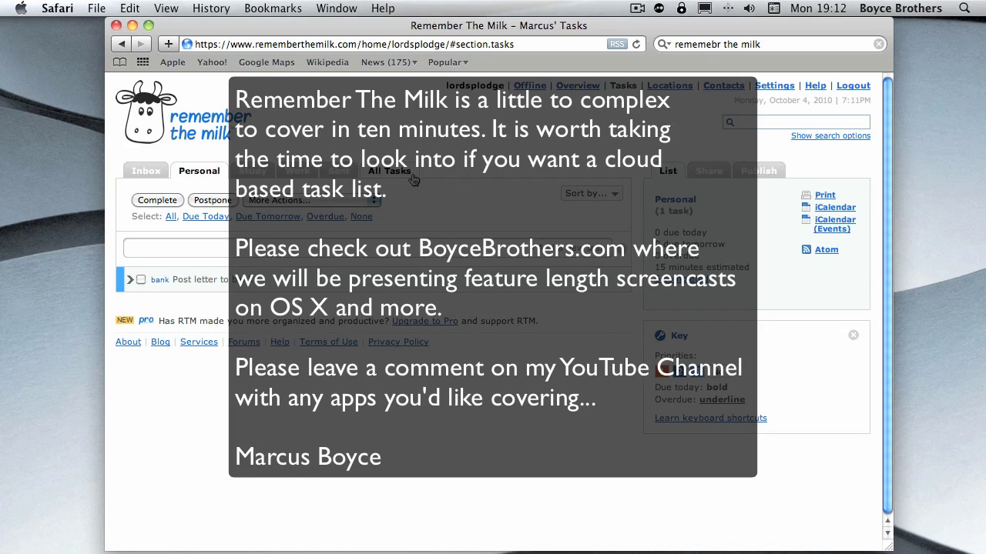
left_click(411, 175)
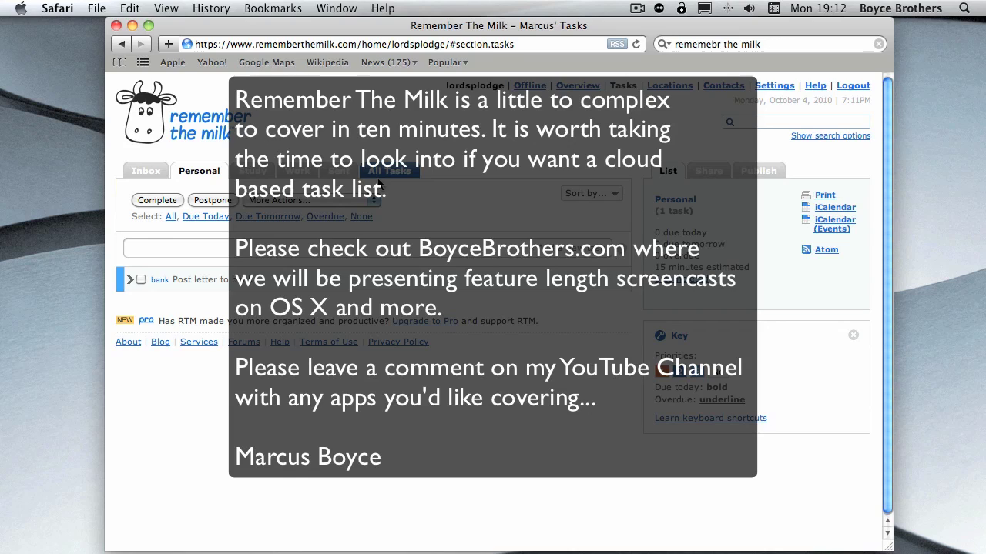